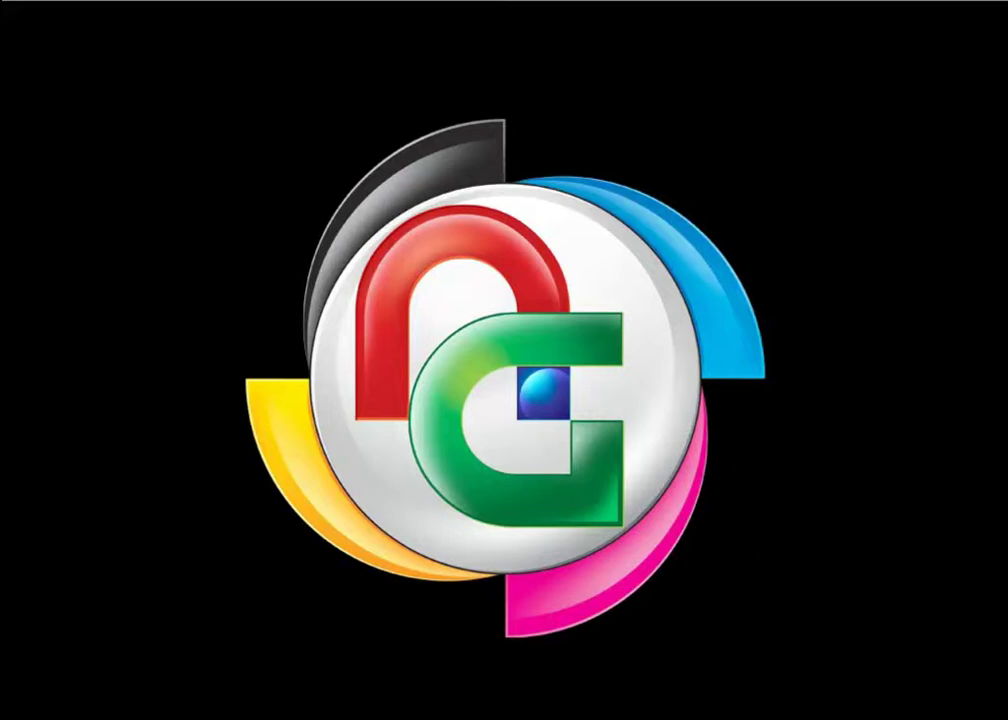
# Open the Windows XP Start menu.
pyautogui.click(40, 718)
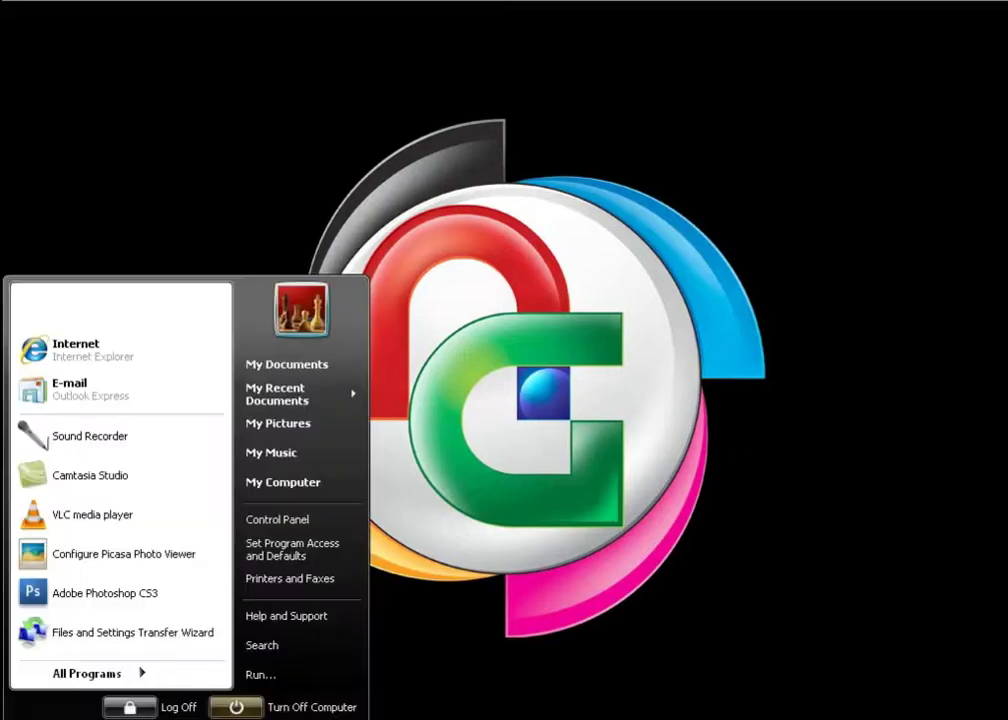
# Open My Computer with the folder tree and browse the Desktop, selecting the VLC shortcut.
pyautogui.click(290, 483)
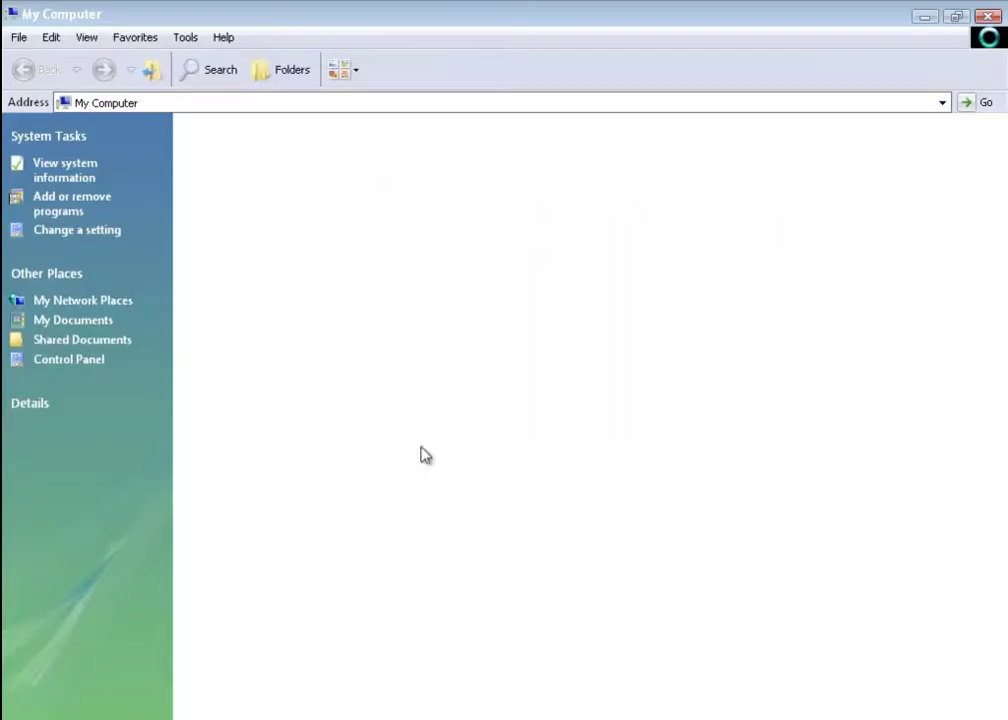
pyautogui.click(282, 72)
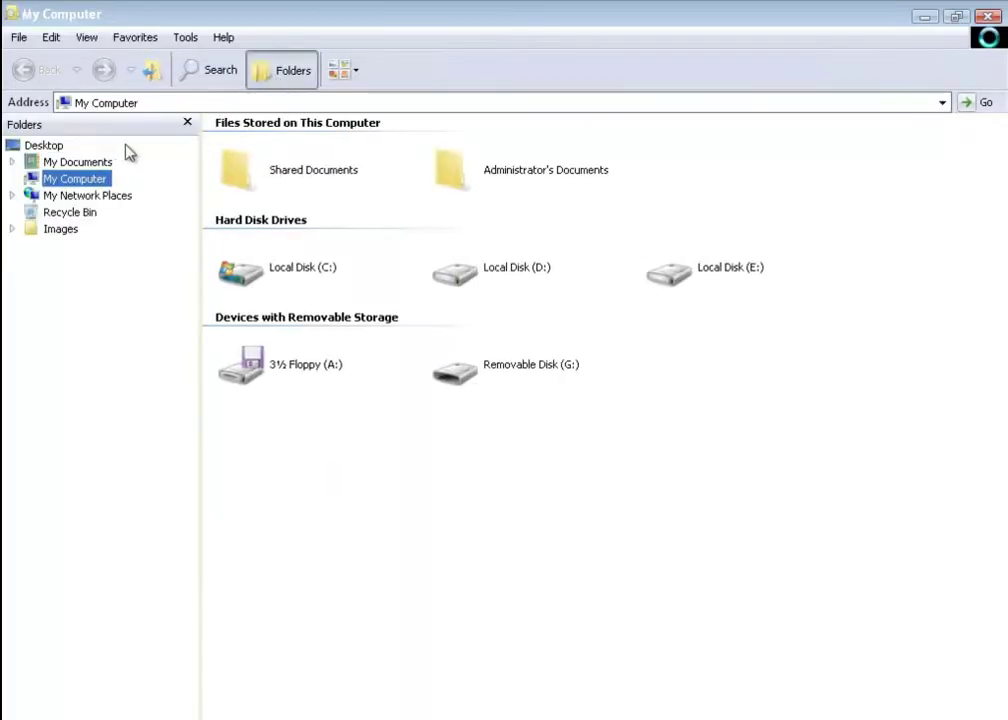
pyautogui.click(44, 146)
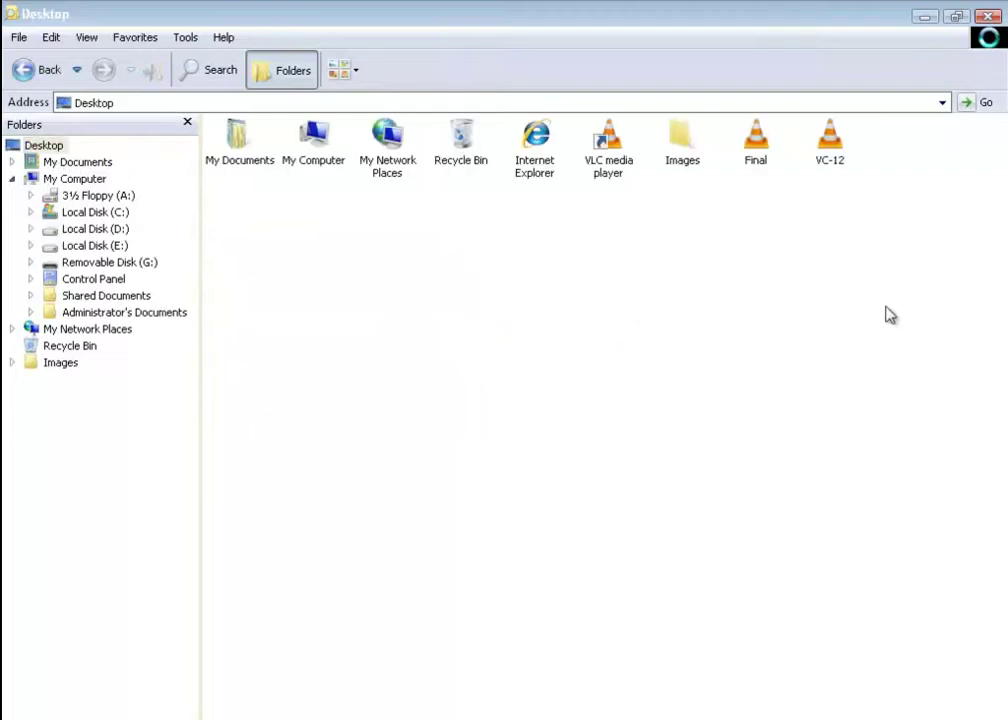
pyautogui.click(607, 166)
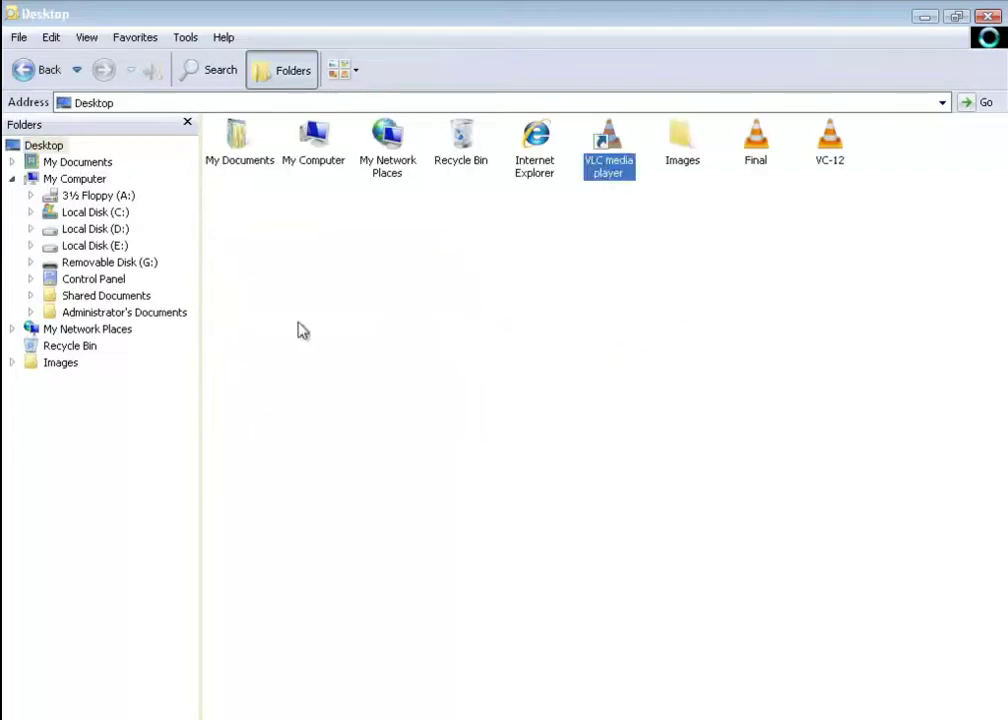
# Browse E:\Softs to the vlc-1.1.4-win32 installer, then return to the Desktop and select Final.
pyautogui.click(110, 245)
pyautogui.doubleClick(240, 145)
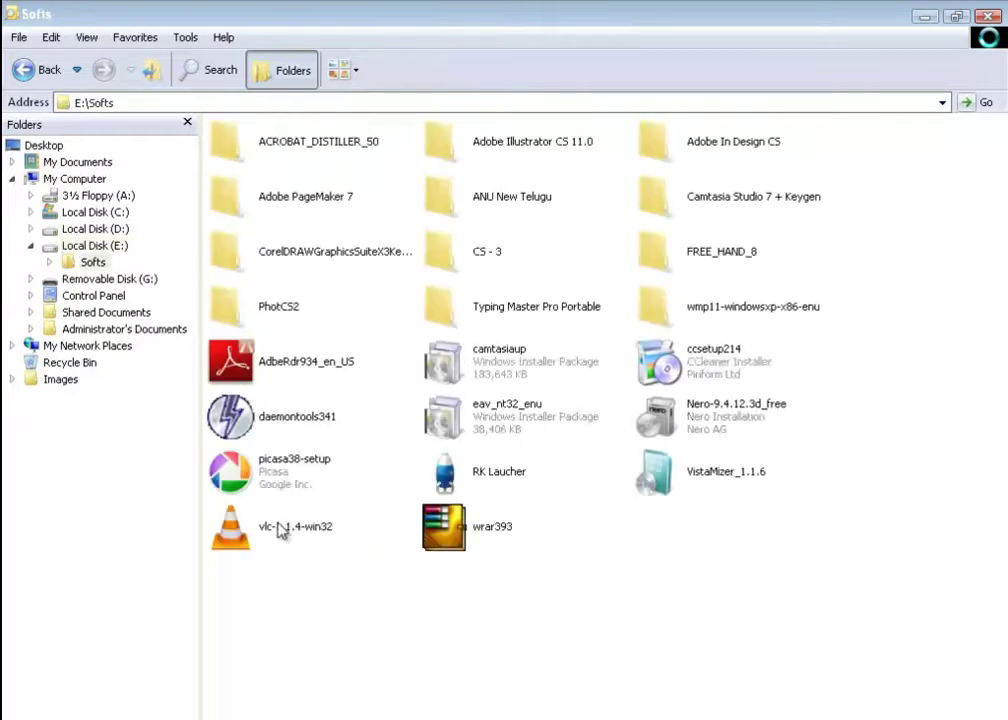
pyautogui.click(281, 530)
pyautogui.click(50, 145)
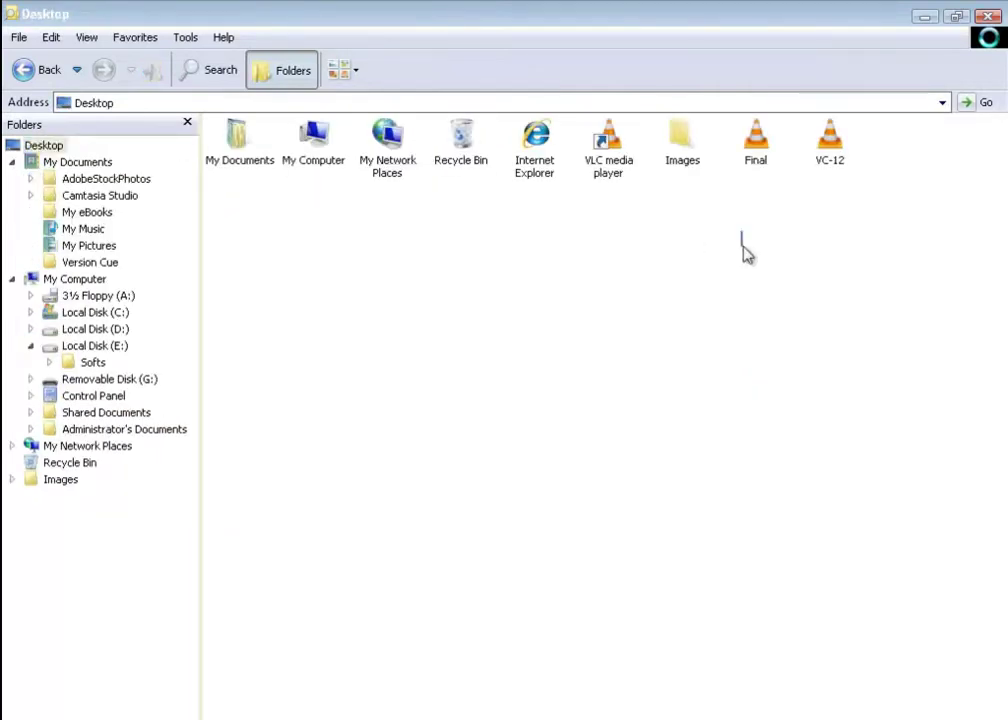
pyautogui.click(756, 145)
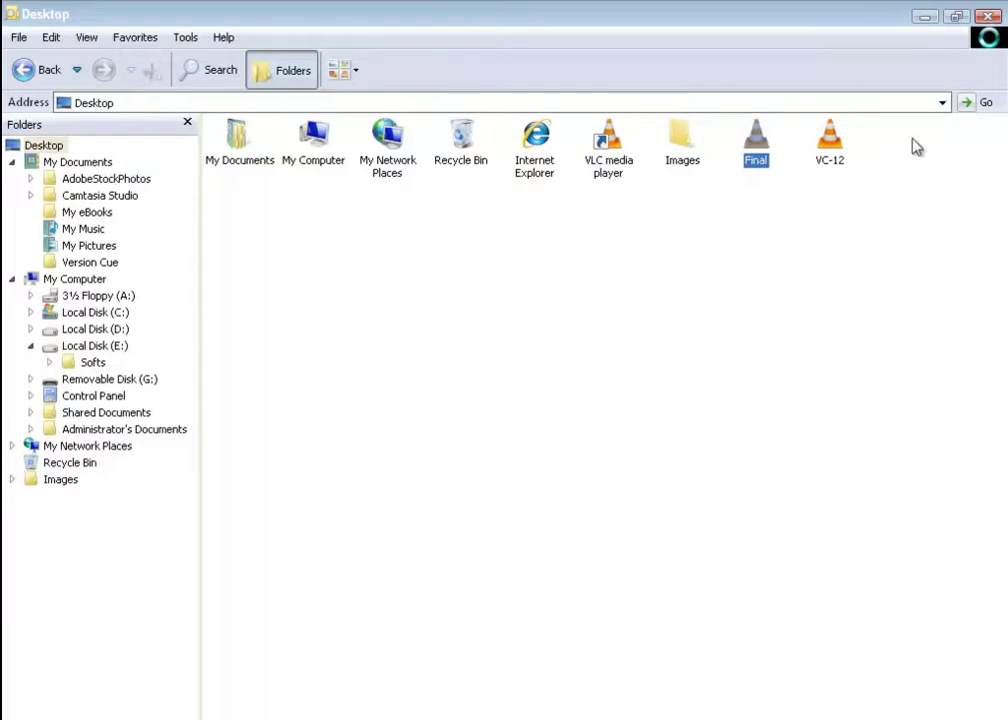
# Close Explorer and dismiss the desktop right-click menu.
pyautogui.click(987, 22)
pyautogui.rightClick(524, 198)
pyautogui.click(558, 224)
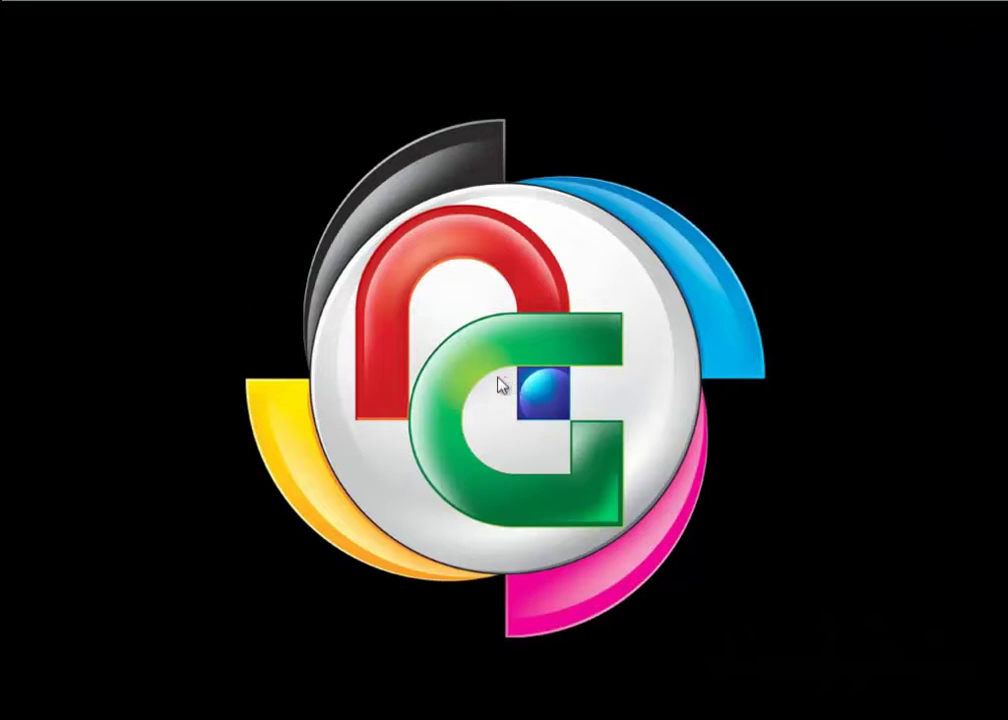
# Open My Computer with the folder tree and go to drive C.
pyautogui.click(50, 711)
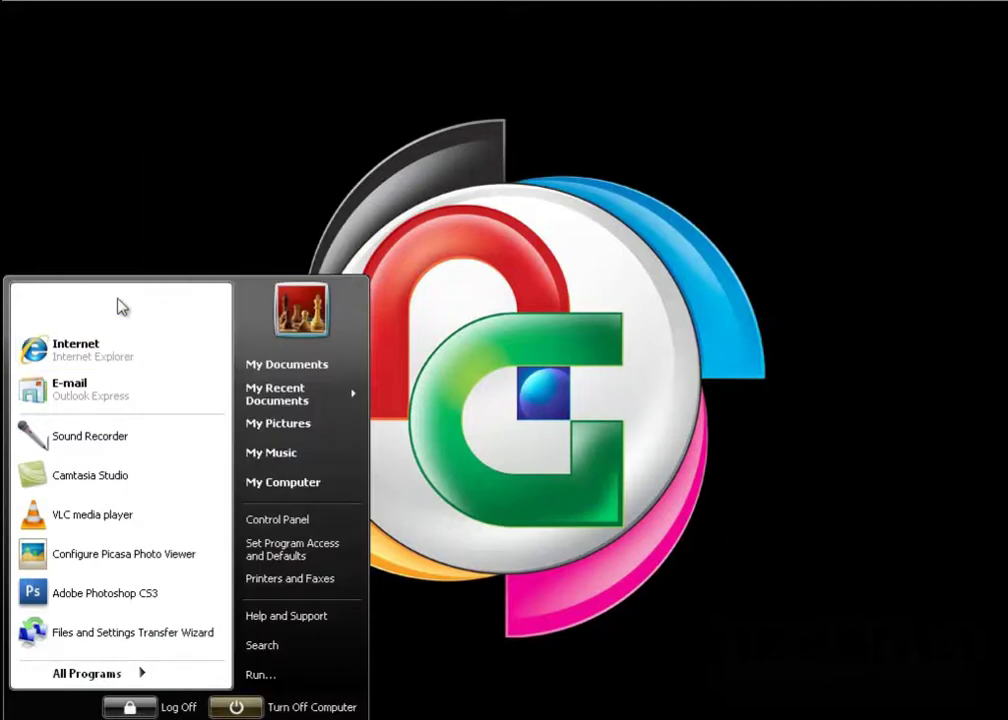
pyautogui.click(288, 483)
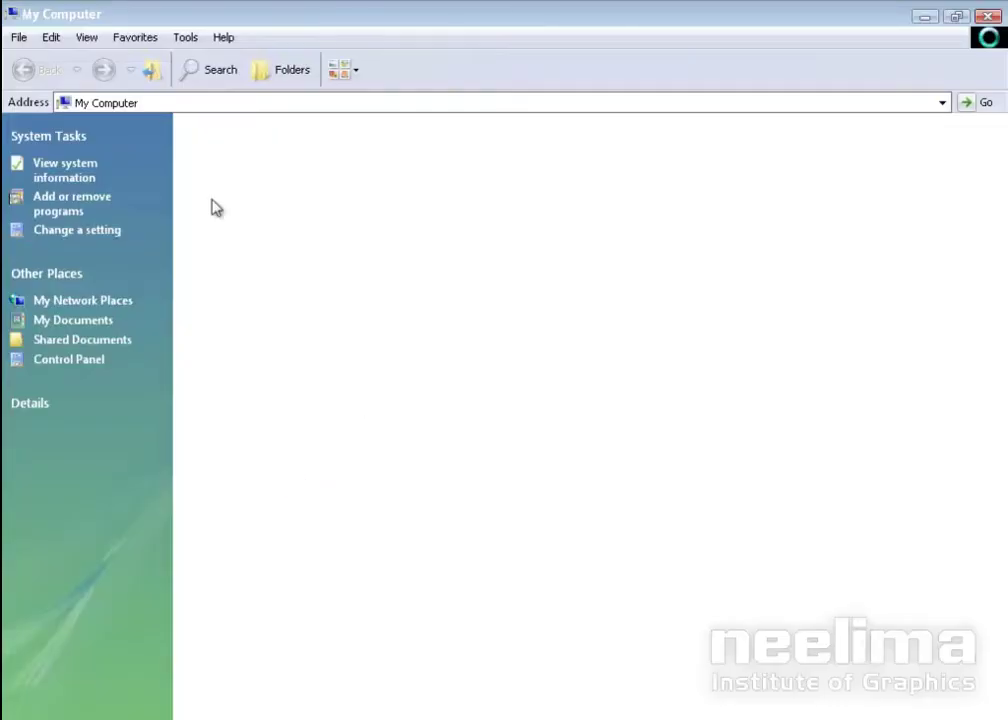
pyautogui.click(280, 72)
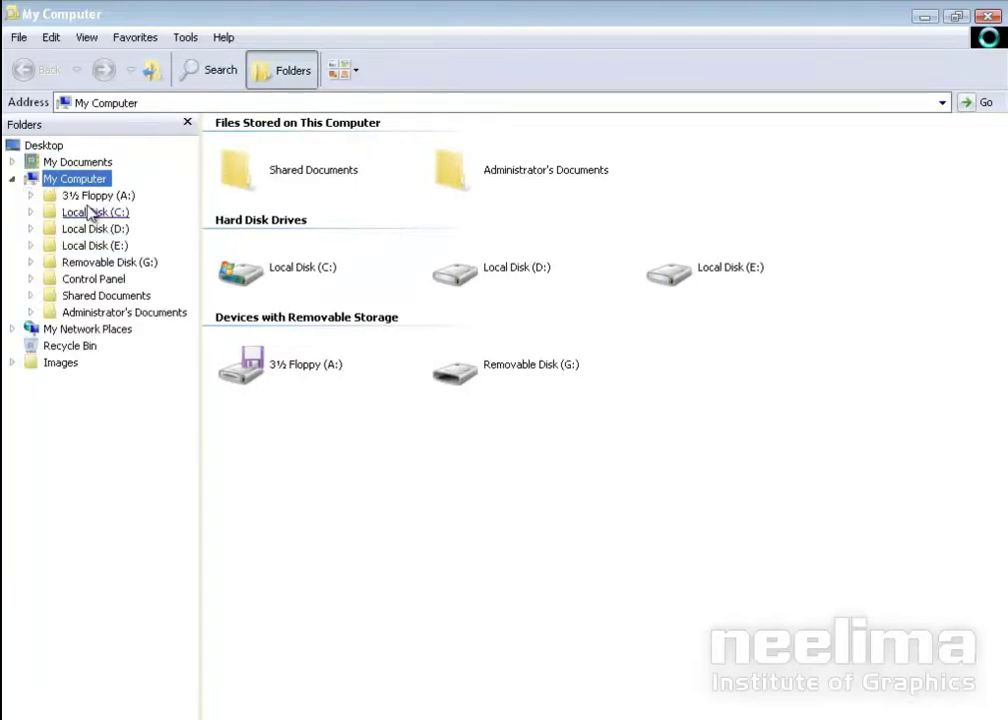
pyautogui.click(95, 212)
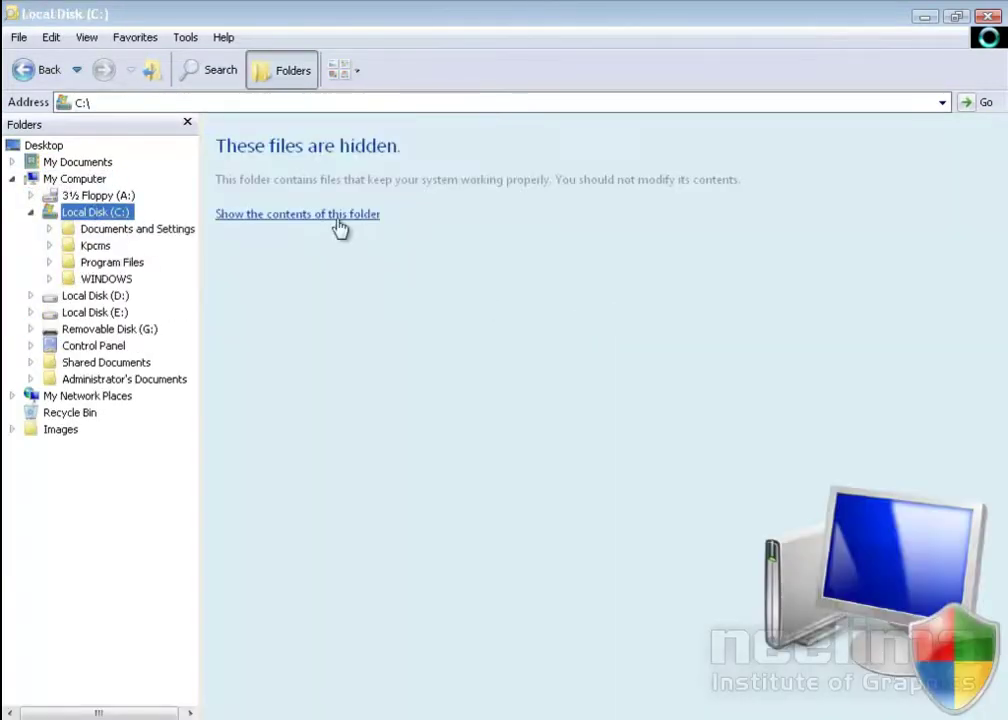
# Navigate to Program Files\Adobe\Adobe Photoshop CS3 and select the Photoshop program file.
pyautogui.click(334, 216)
pyautogui.doubleClick(690, 142)
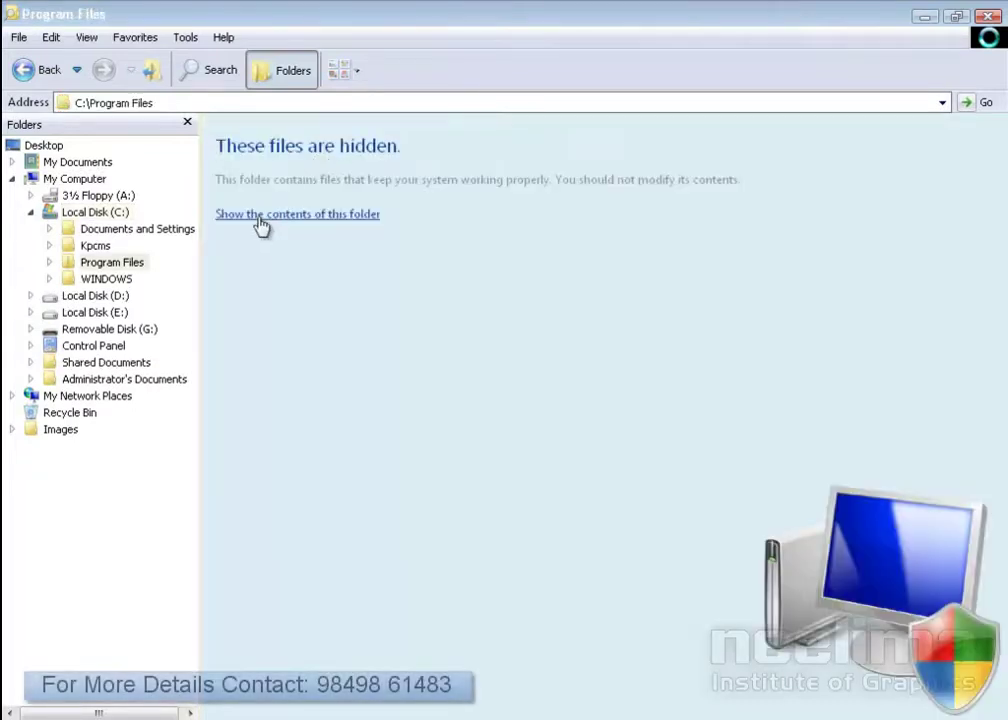
pyautogui.click(256, 216)
pyautogui.doubleClick(274, 143)
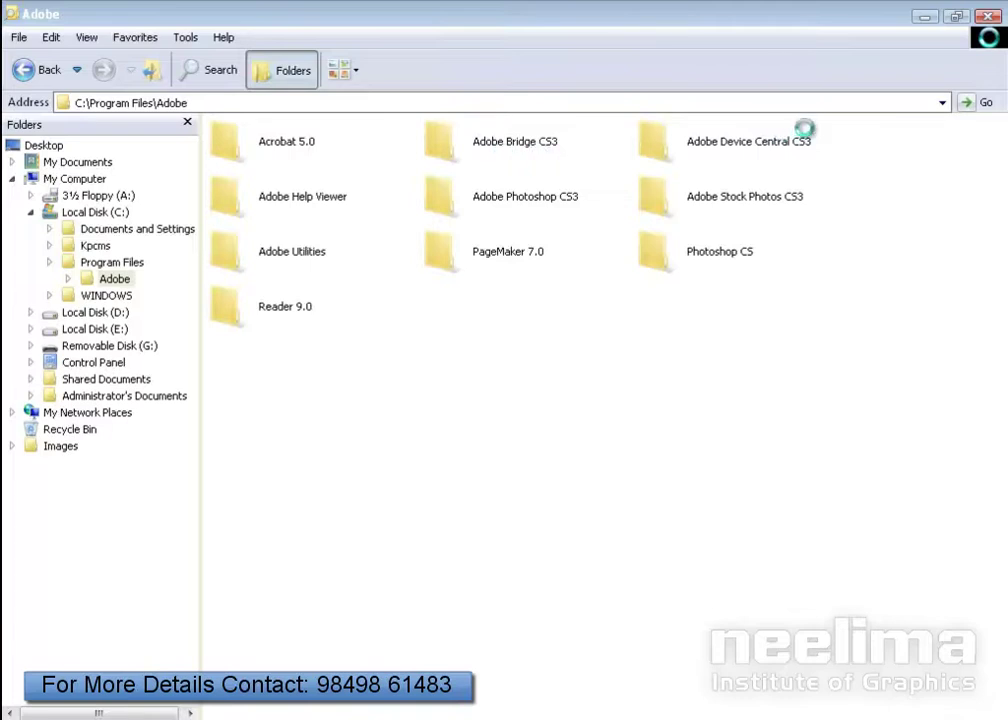
pyautogui.doubleClick(488, 200)
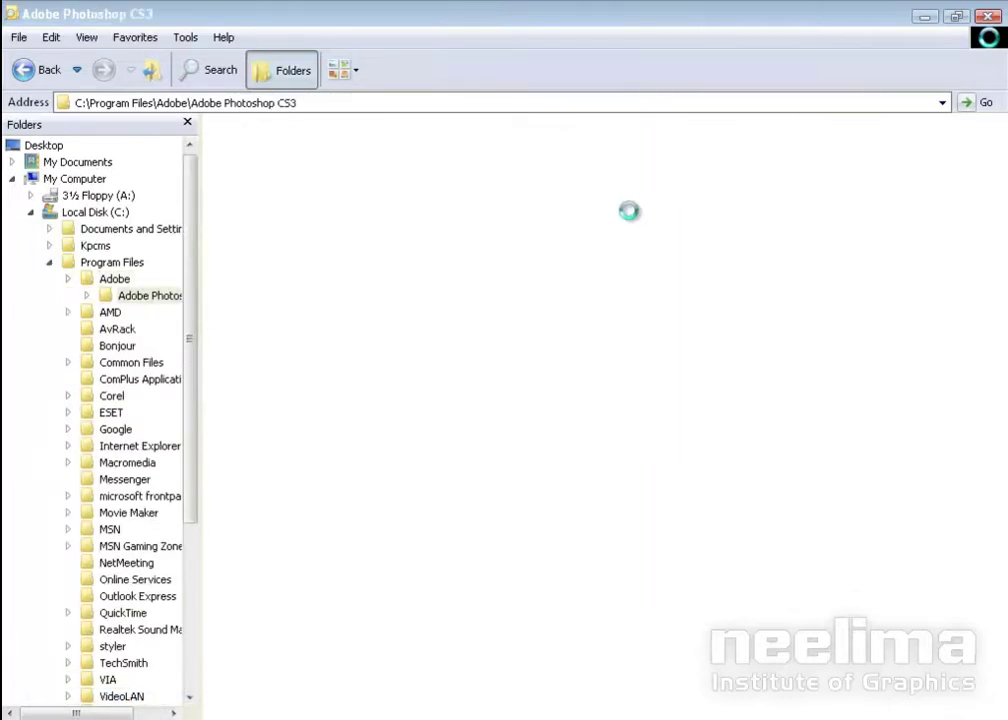
pyautogui.click(243, 515)
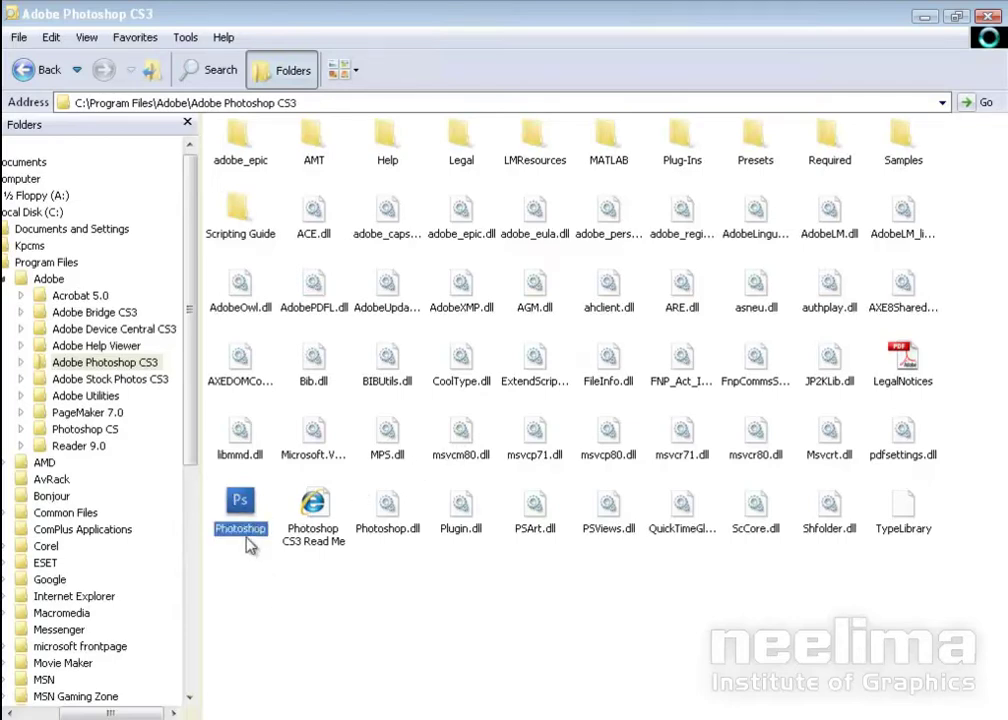
# View the Photoshop file's Send To options, close Explorer, and refresh the desktop.
pyautogui.rightClick(247, 505)
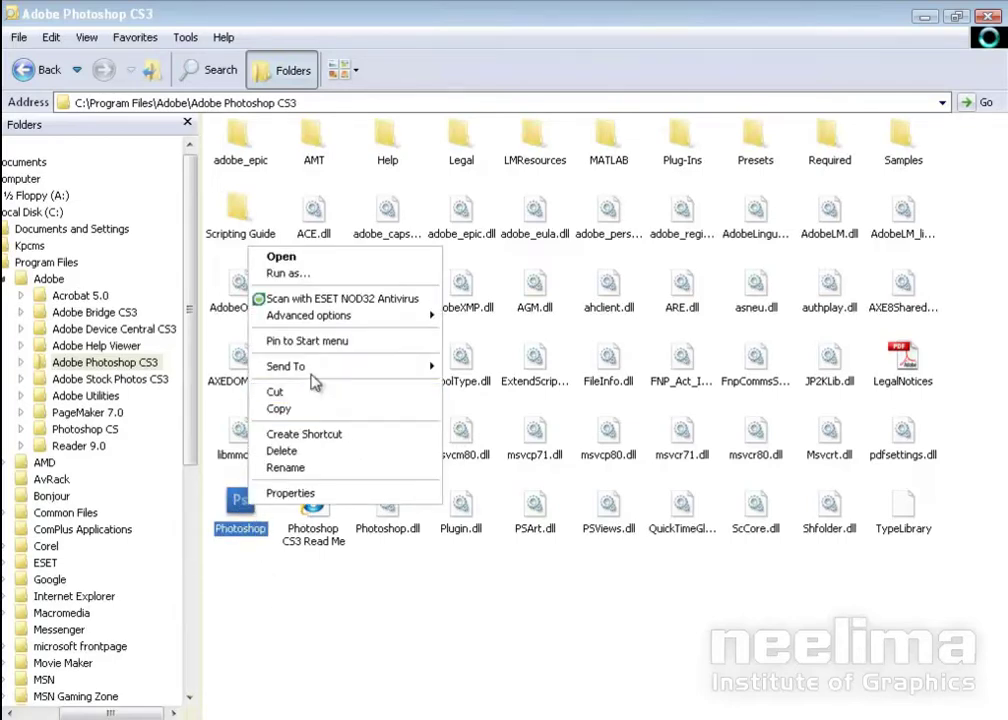
pyautogui.moveTo(340, 366)
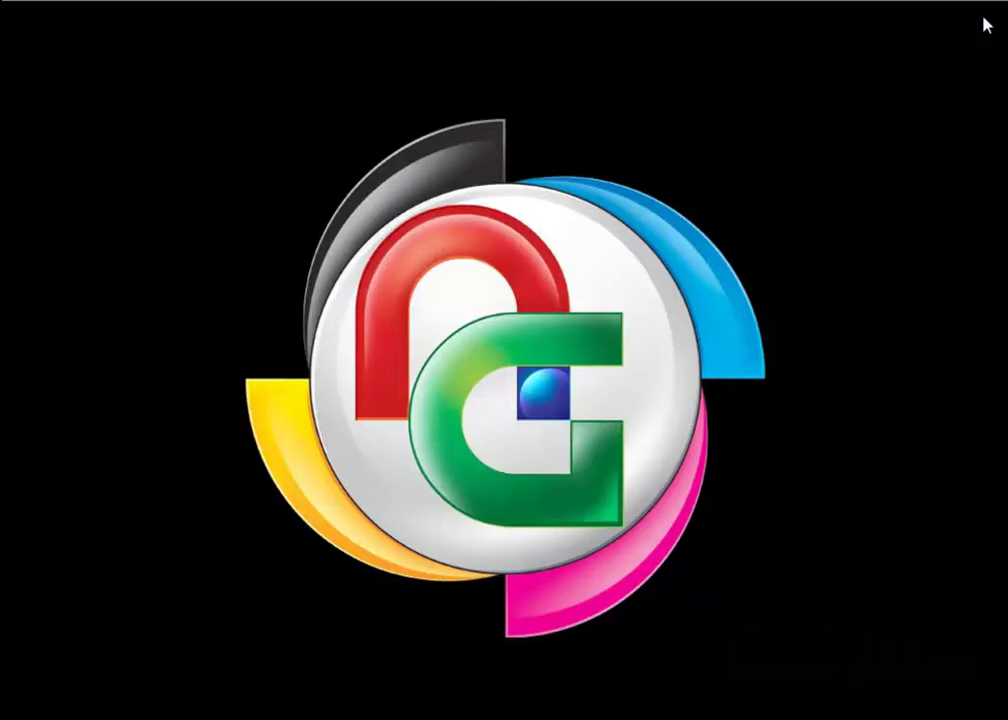
pyautogui.click(985, 17)
pyautogui.rightClick(563, 192)
pyautogui.click(597, 219)
# Launch Adobe Photoshop CS3 from the Start menu.
pyautogui.click(30, 719)
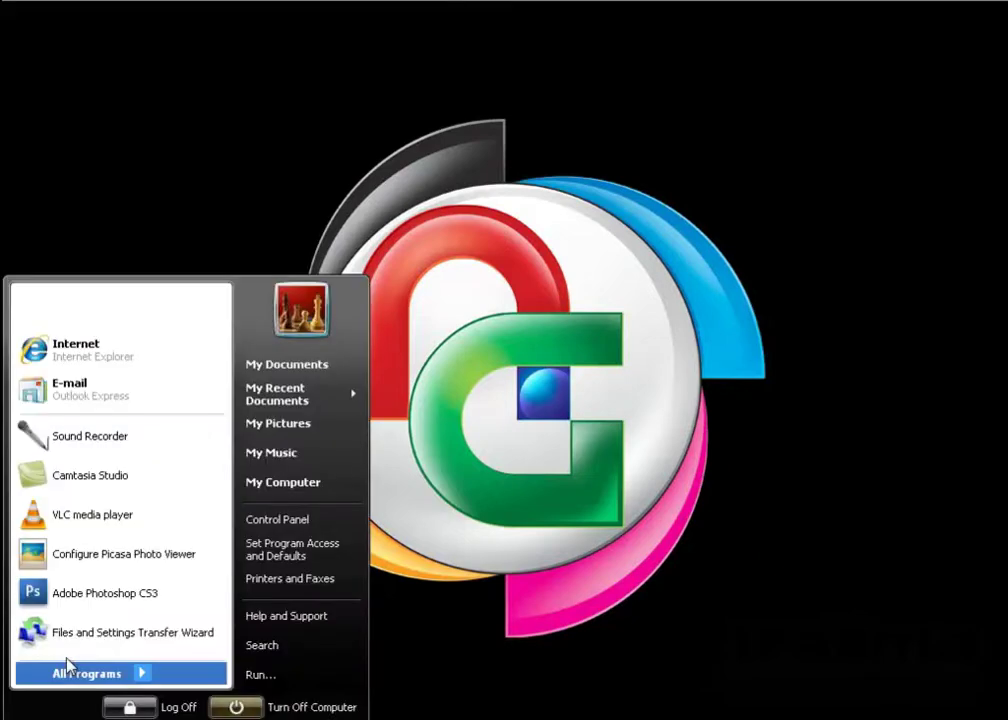
pyautogui.click(115, 597)
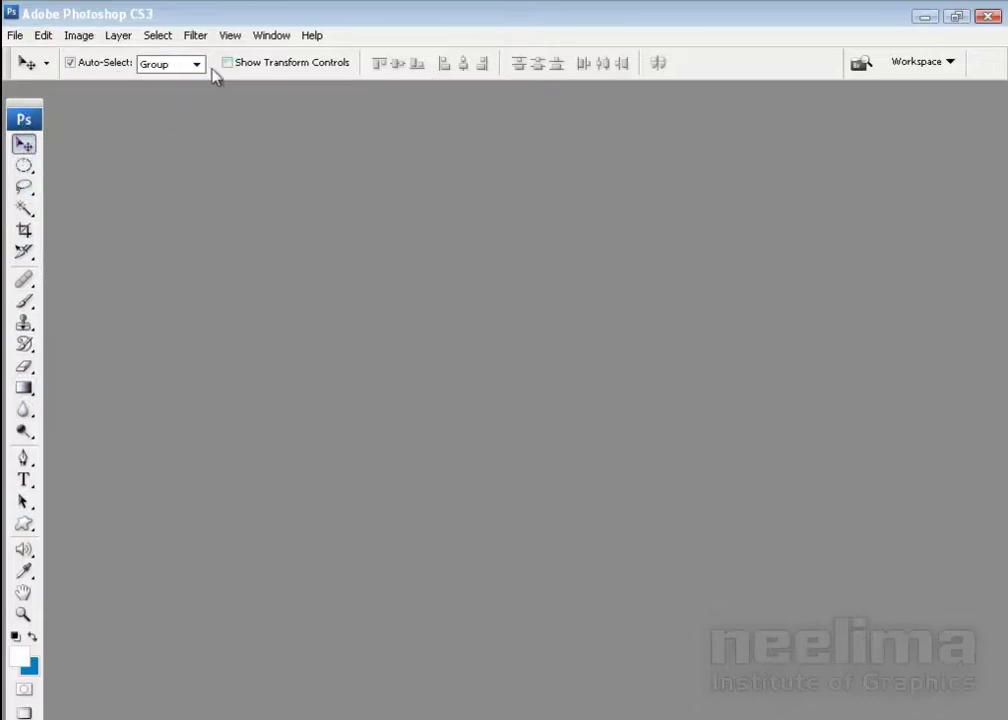
pyautogui.click(26, 167)
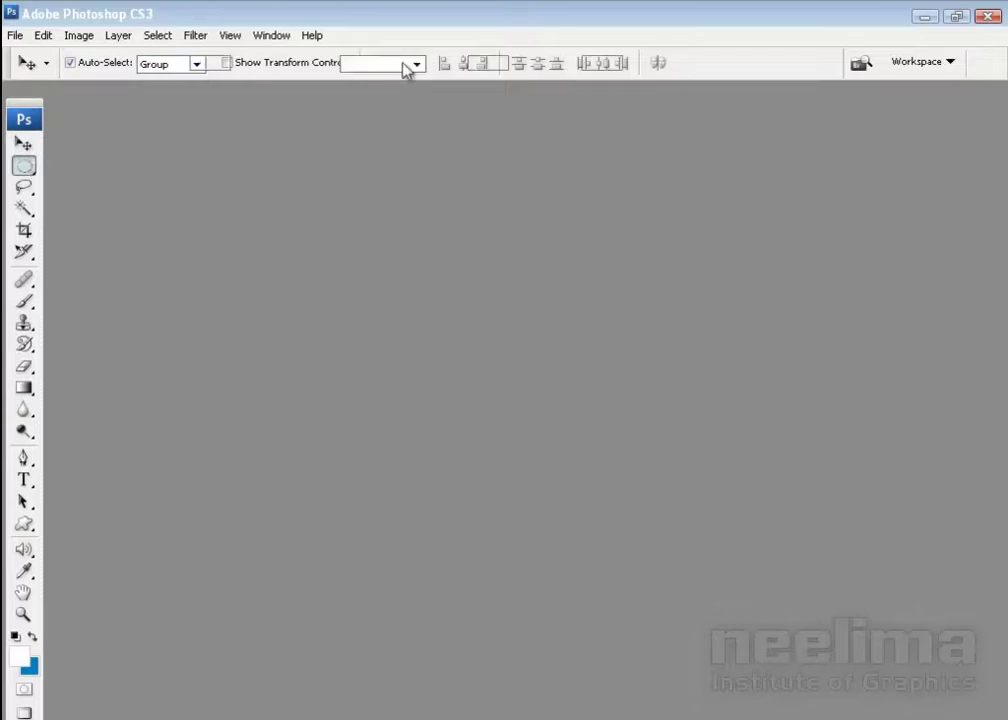
pyautogui.click(26, 146)
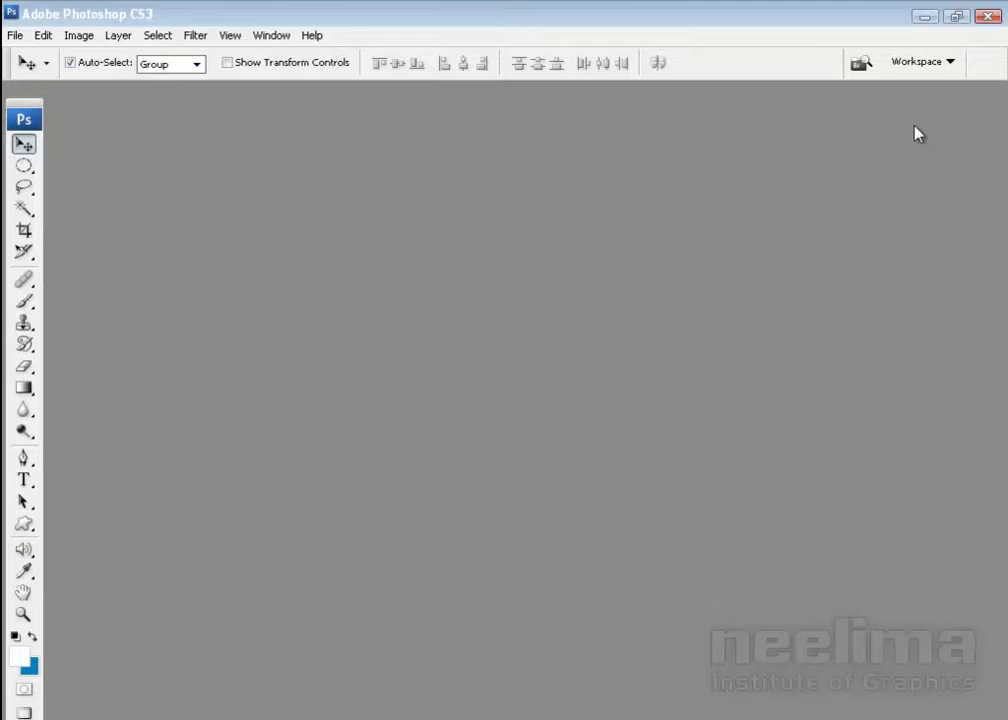
pyautogui.hotkey('shift', 'Tab')
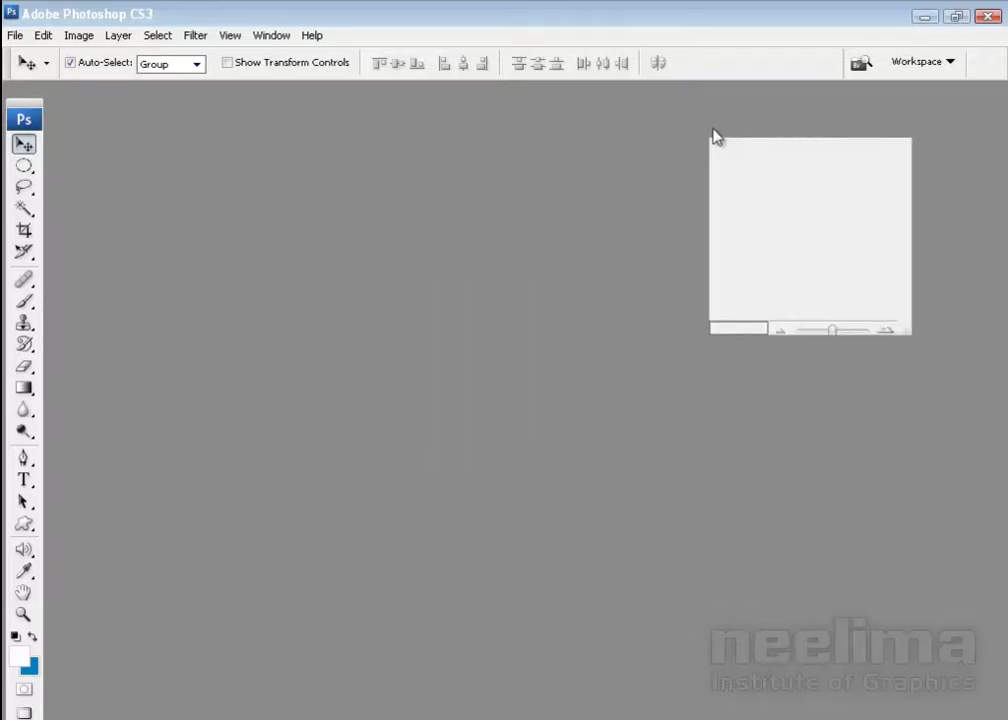
pyautogui.click(903, 124)
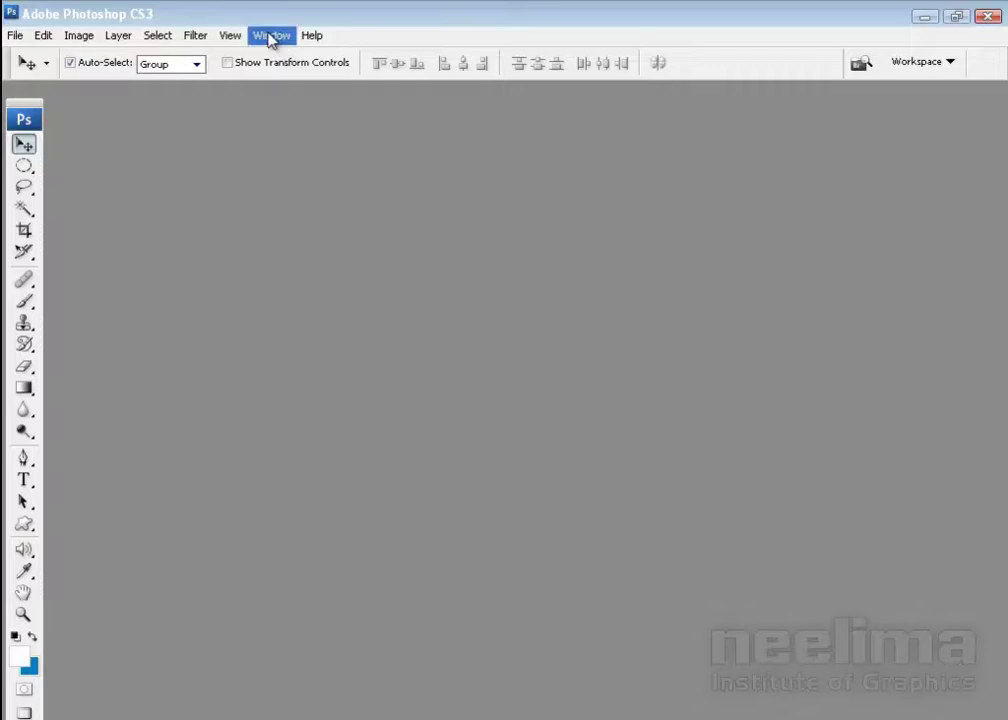
# Dismiss the Window menu without choosing a panel, then view the workspace presets list.
pyautogui.click(270, 38)
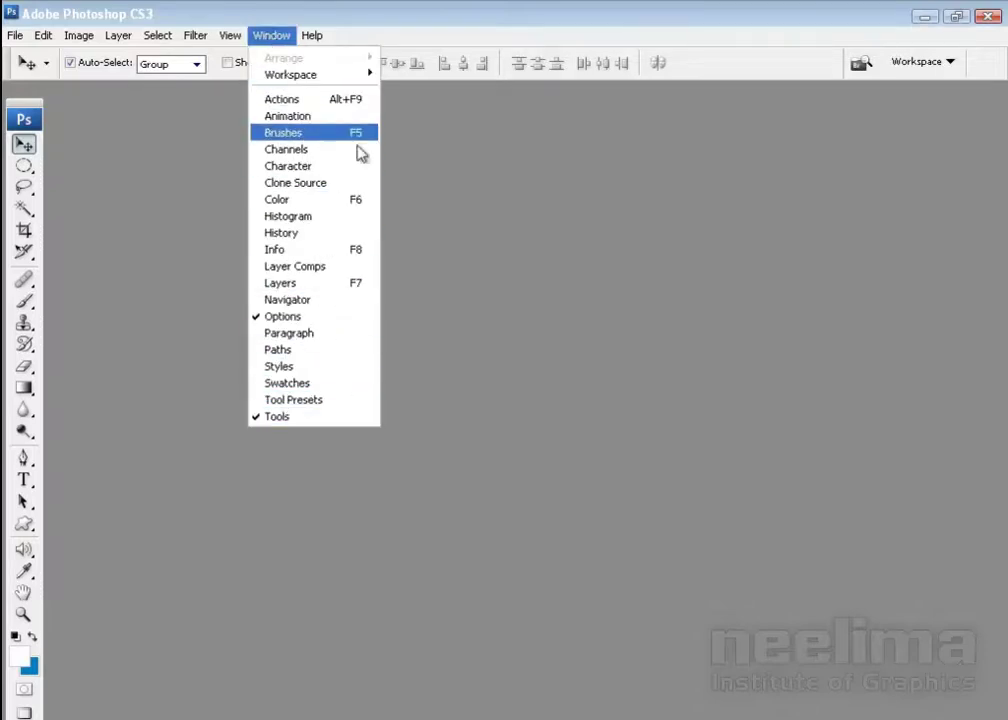
pyautogui.click(850, 225)
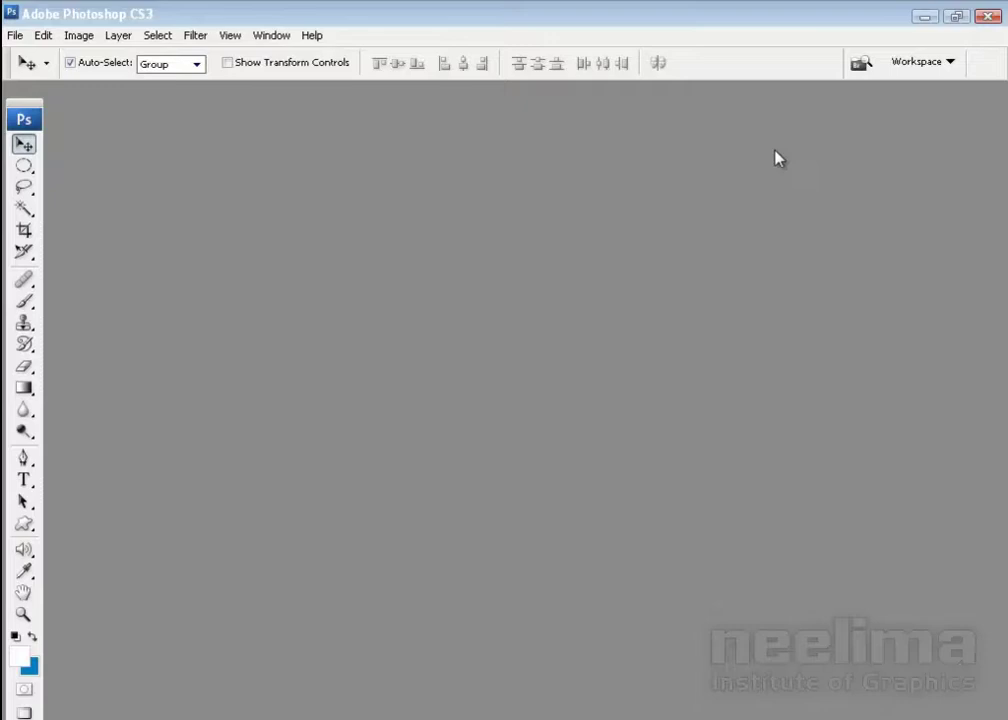
pyautogui.click(934, 66)
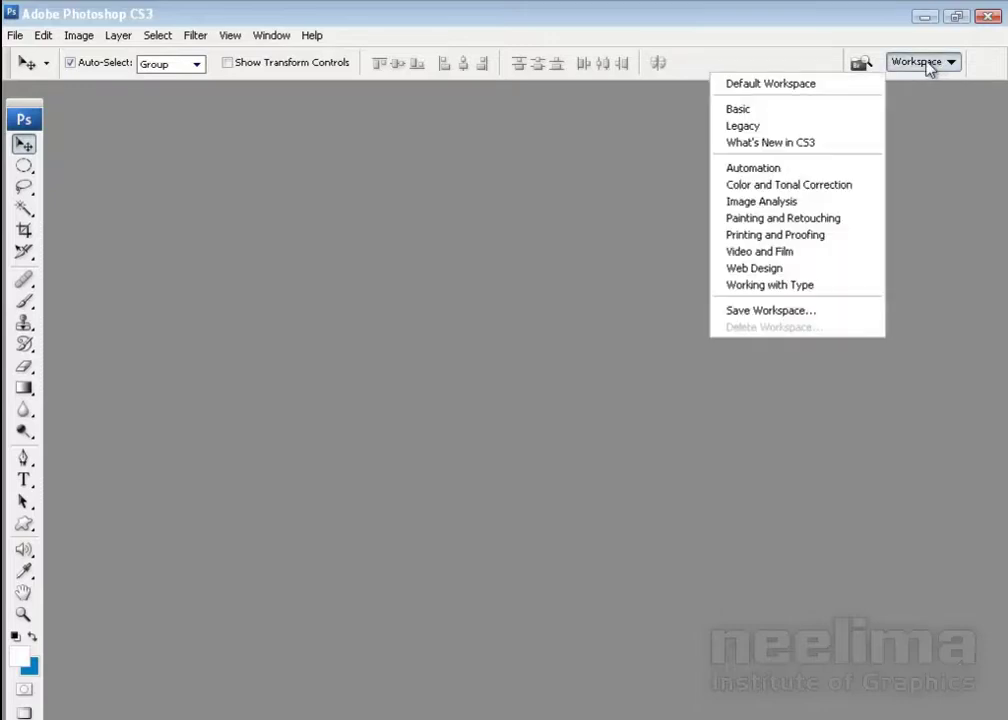
# Switch to the Painting and Retouching workspace, then reset to Default Workspace.
pyautogui.click(846, 220)
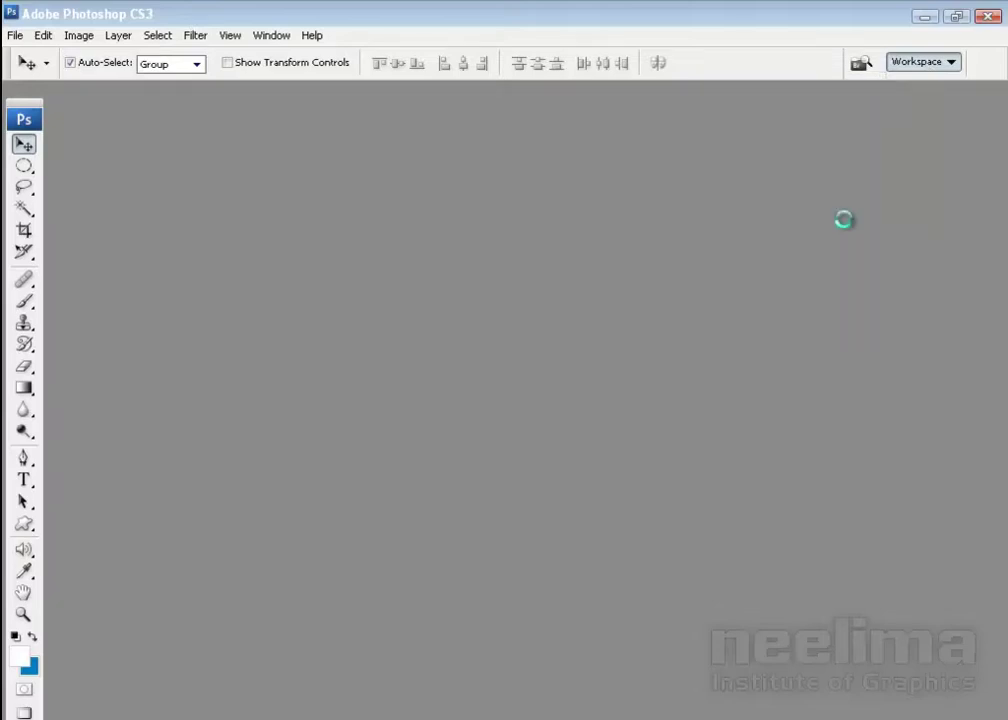
pyautogui.click(492, 293)
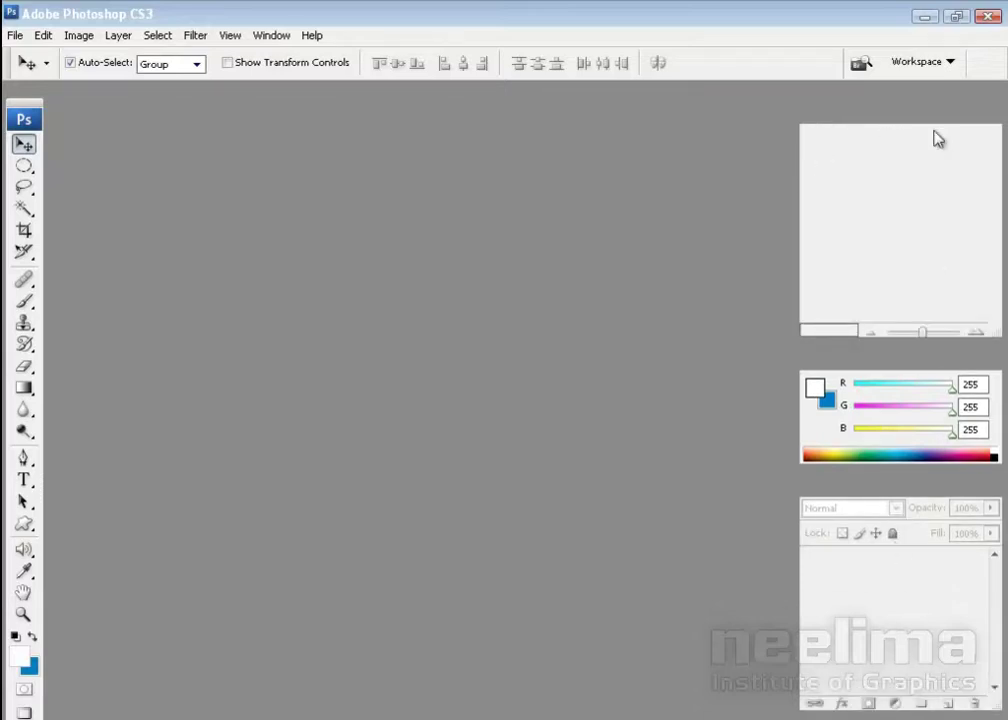
pyautogui.click(917, 62)
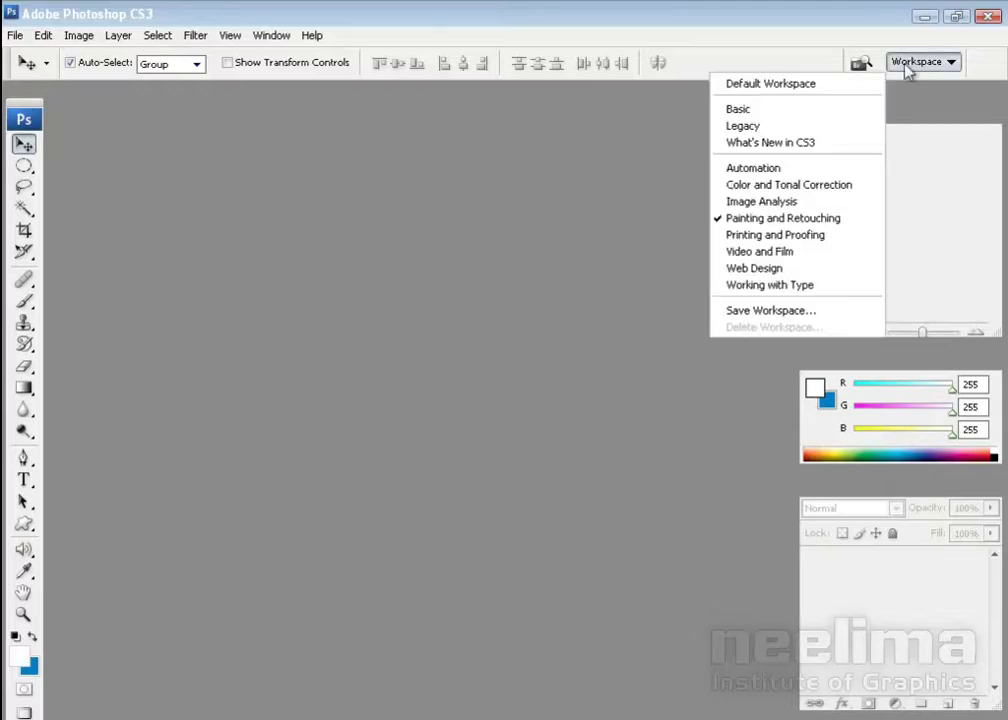
pyautogui.click(805, 84)
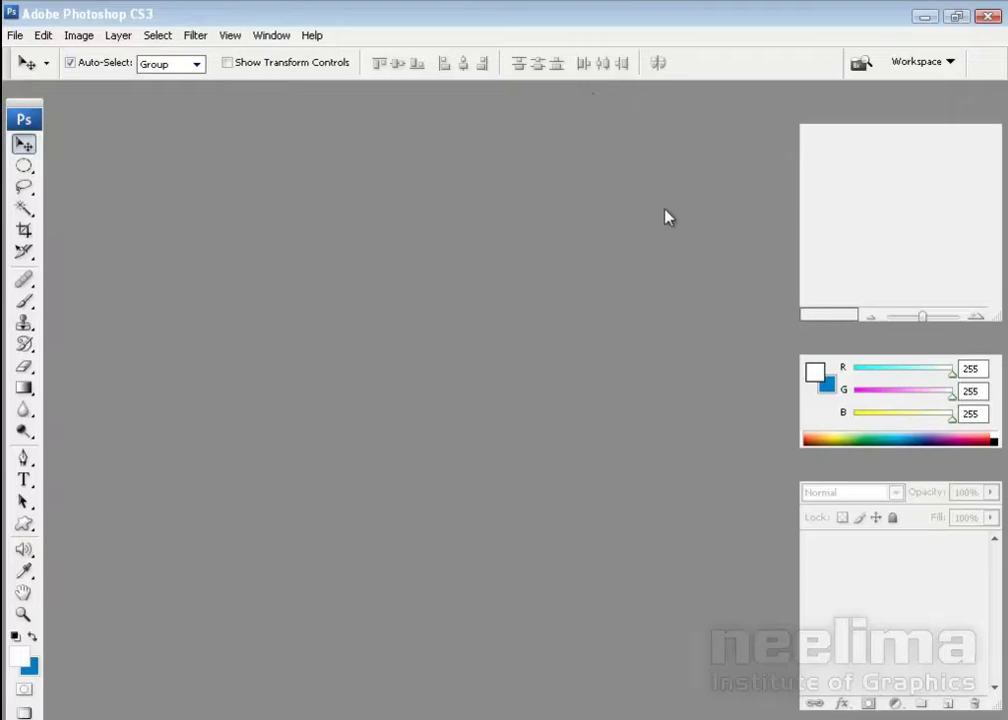
# Toggle the toolbox to two columns and back to a single column.
pyautogui.click(12, 97)
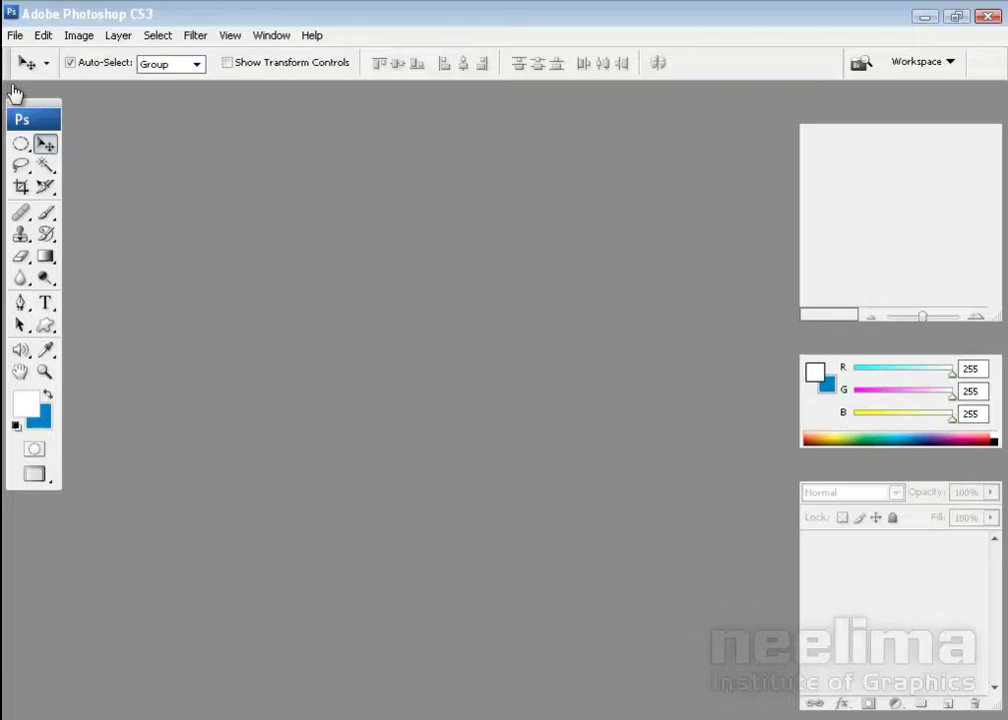
pyautogui.click(14, 98)
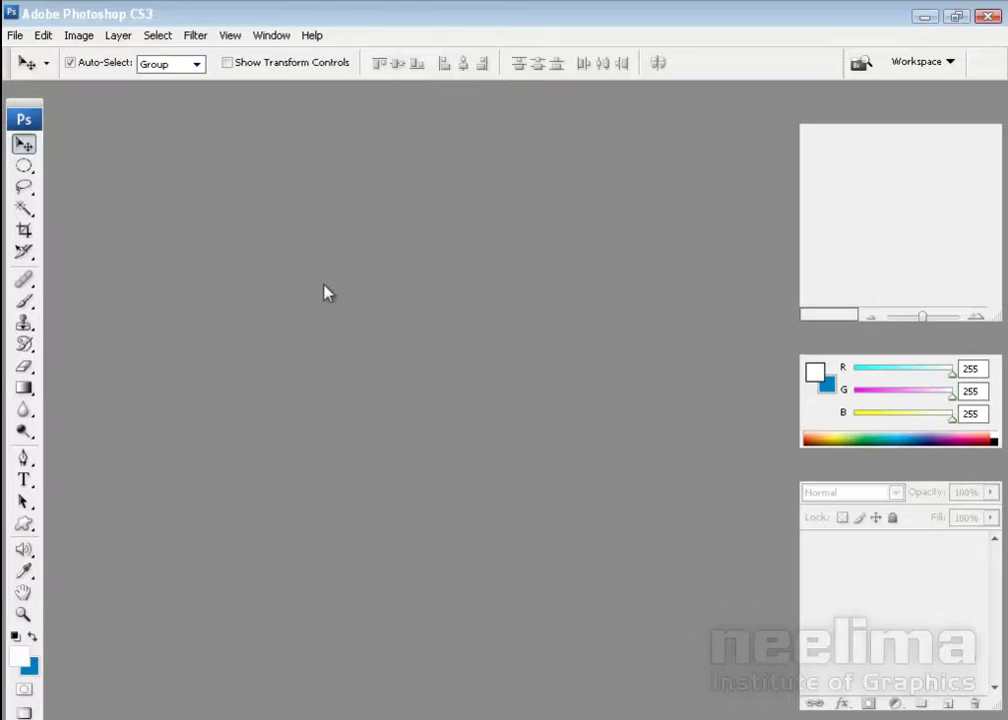
pyautogui.click(15, 35)
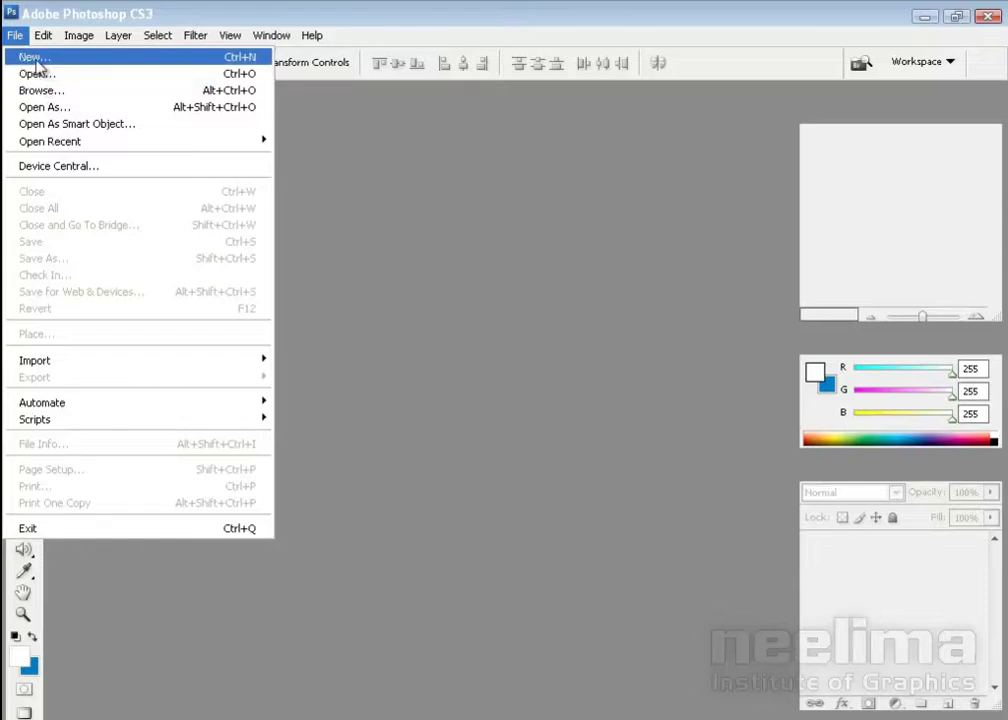
# Start a new document and name it 'Vijayawada', correcting a typo.
pyautogui.click(130, 62)
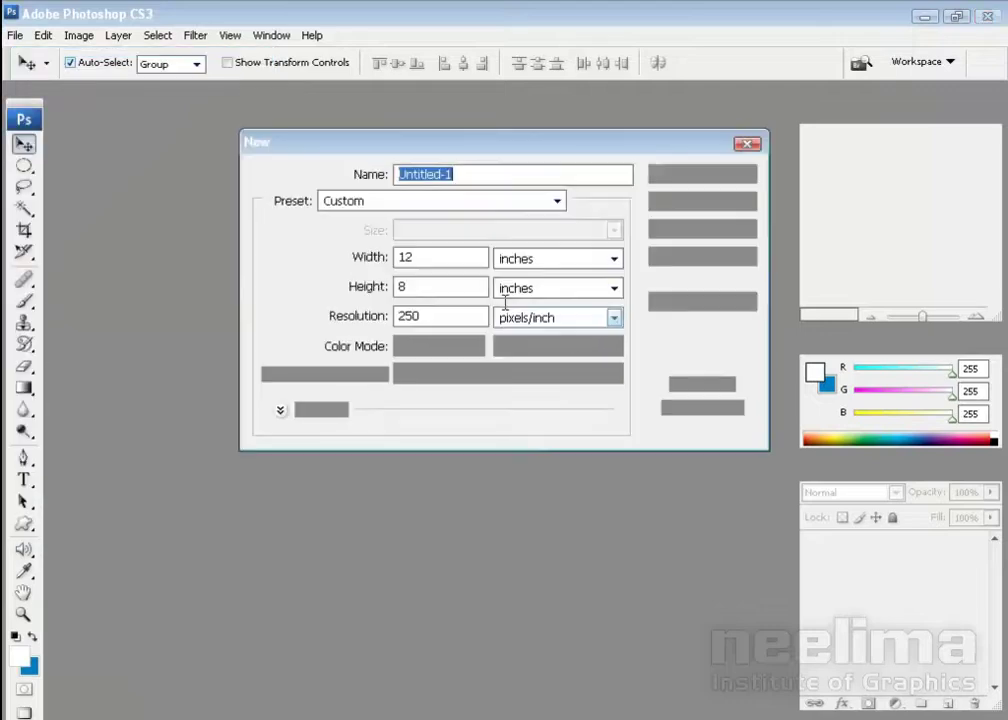
pyautogui.click(490, 173)
pyautogui.click(357, 178)
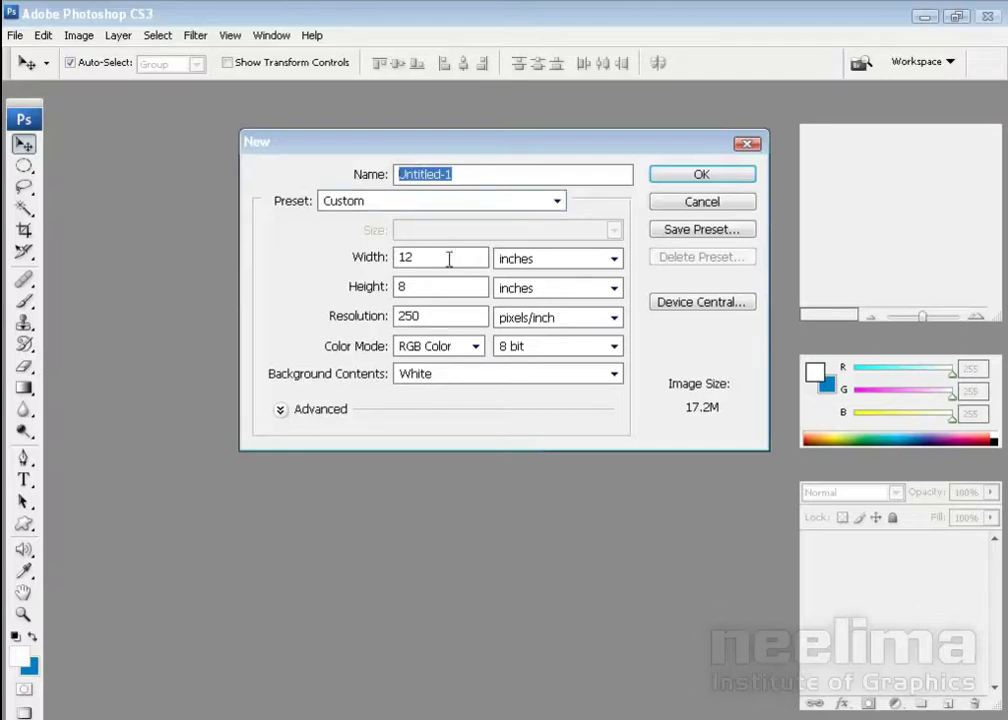
pyautogui.write('Vijayq')
pyautogui.press('BackSpace')
pyautogui.press('BackSpace')
pyautogui.press('BackSpace')
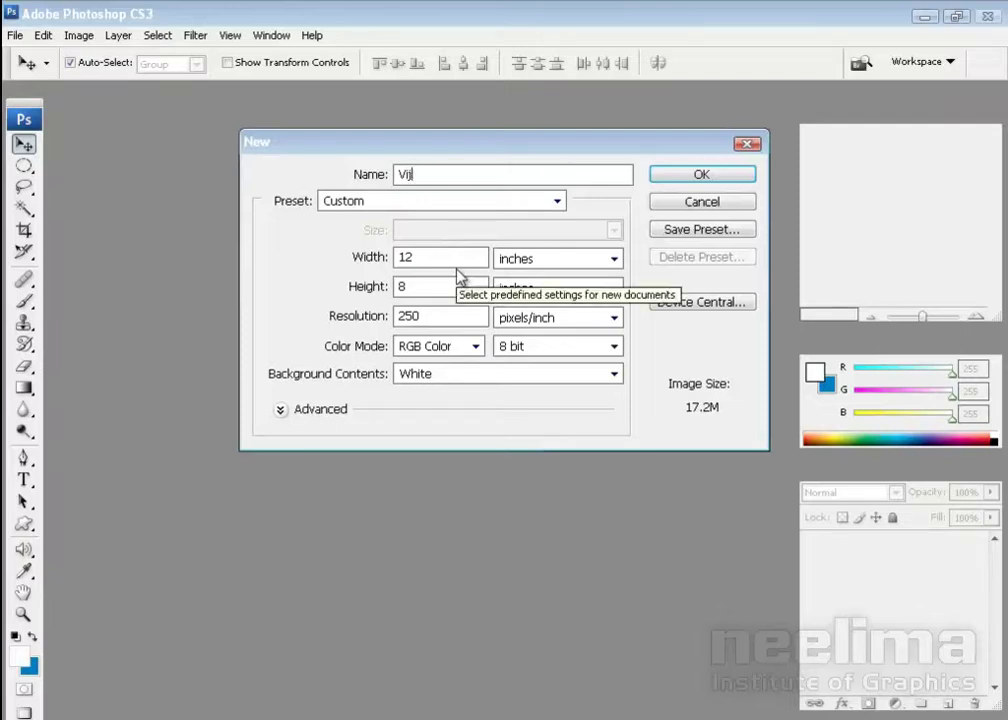
pyautogui.press('BackSpace')
pyautogui.write('jayawada')
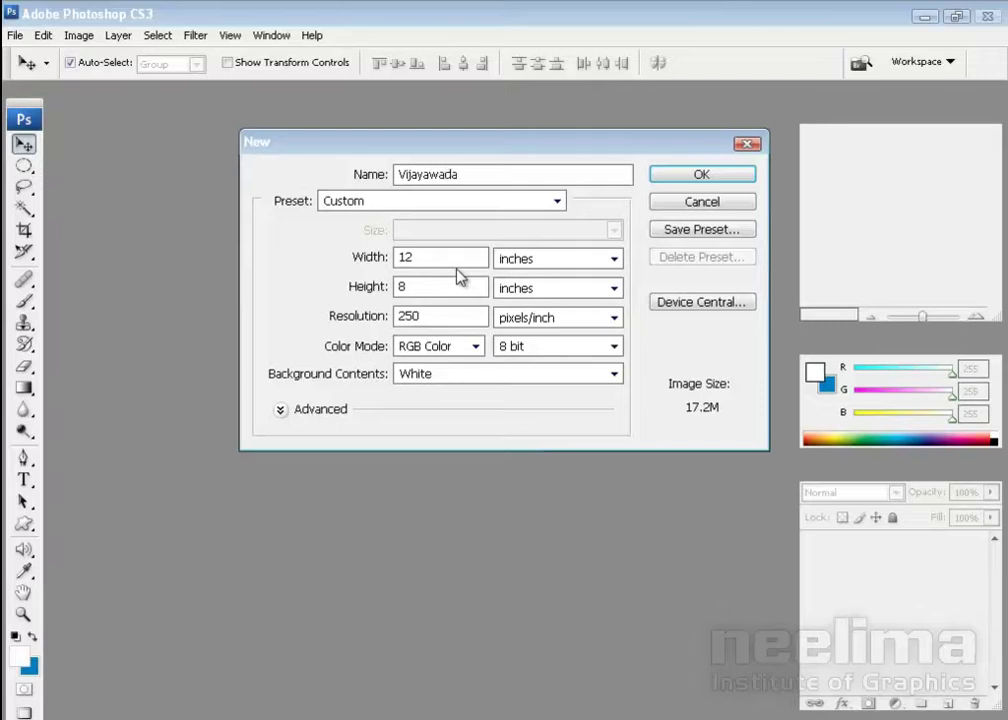
# Keep the size at 12 × 8 inches and select the 250 resolution value.
pyautogui.moveTo(450, 256); pyautogui.dragTo(397, 262)
pyautogui.doubleClick(441, 286)
pyautogui.doubleClick(432, 256)
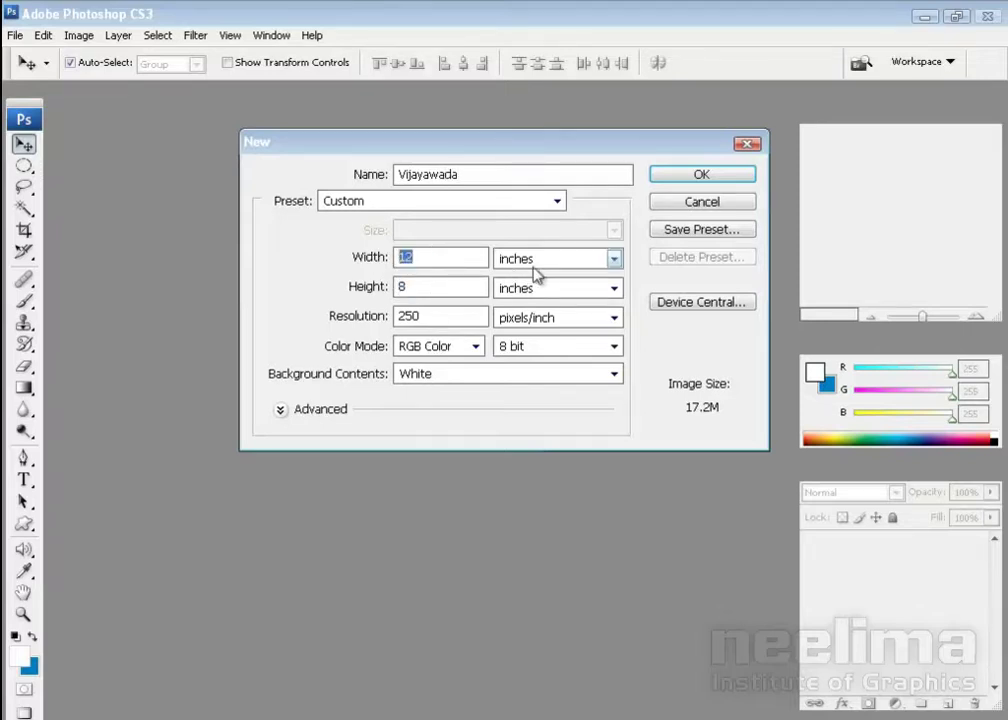
pyautogui.click(535, 260)
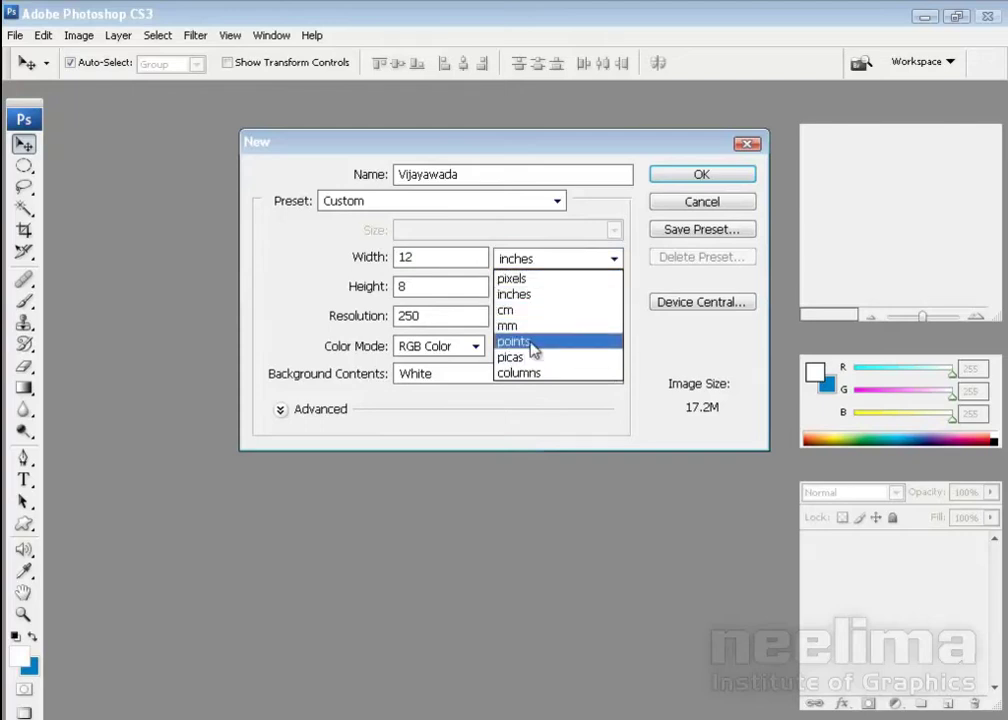
pyautogui.click(449, 315)
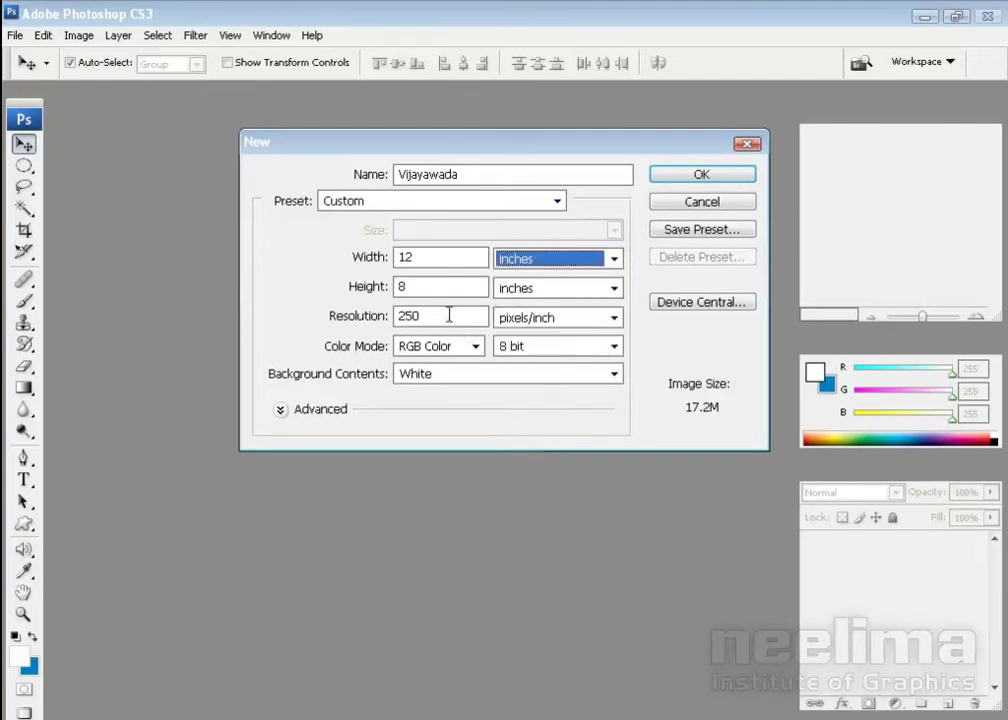
pyautogui.doubleClick(425, 315)
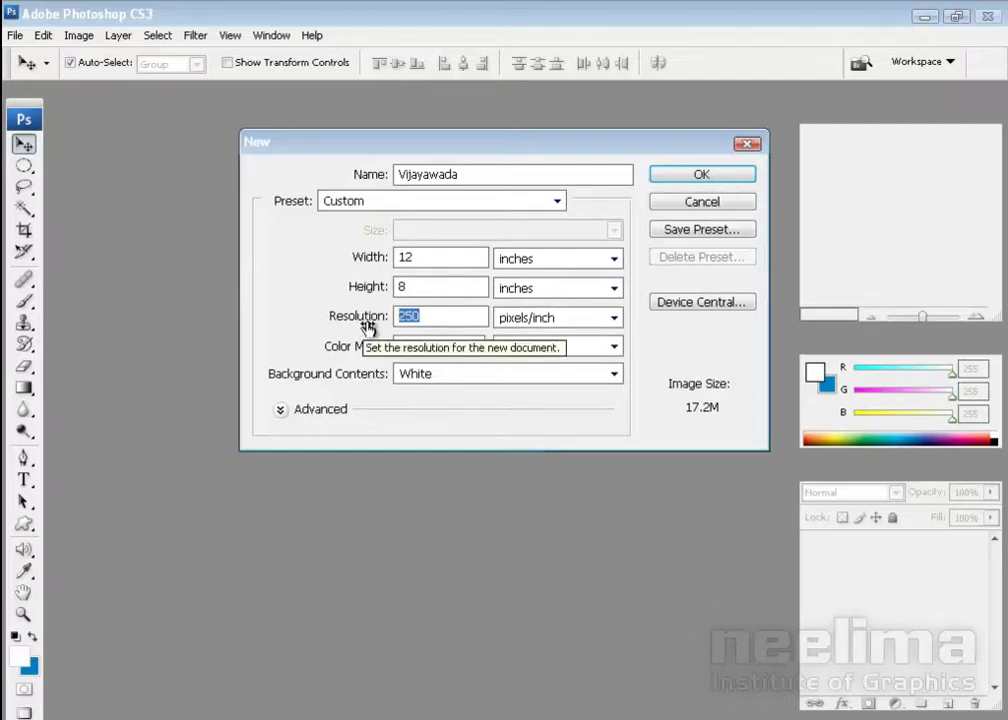
pyautogui.click(455, 315)
pyautogui.doubleClick(455, 315)
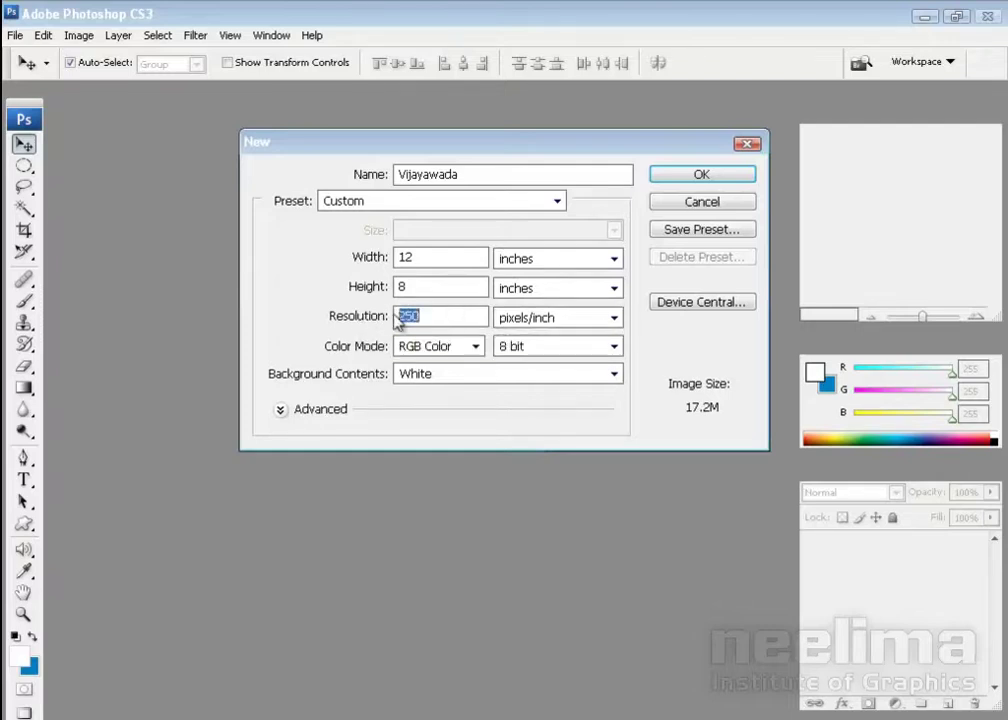
# Try resolutions of 6000, 600 and 300, then set 250 and view colour modes.
pyautogui.click(473, 315)
pyautogui.click(376, 318)
pyautogui.write('6000')
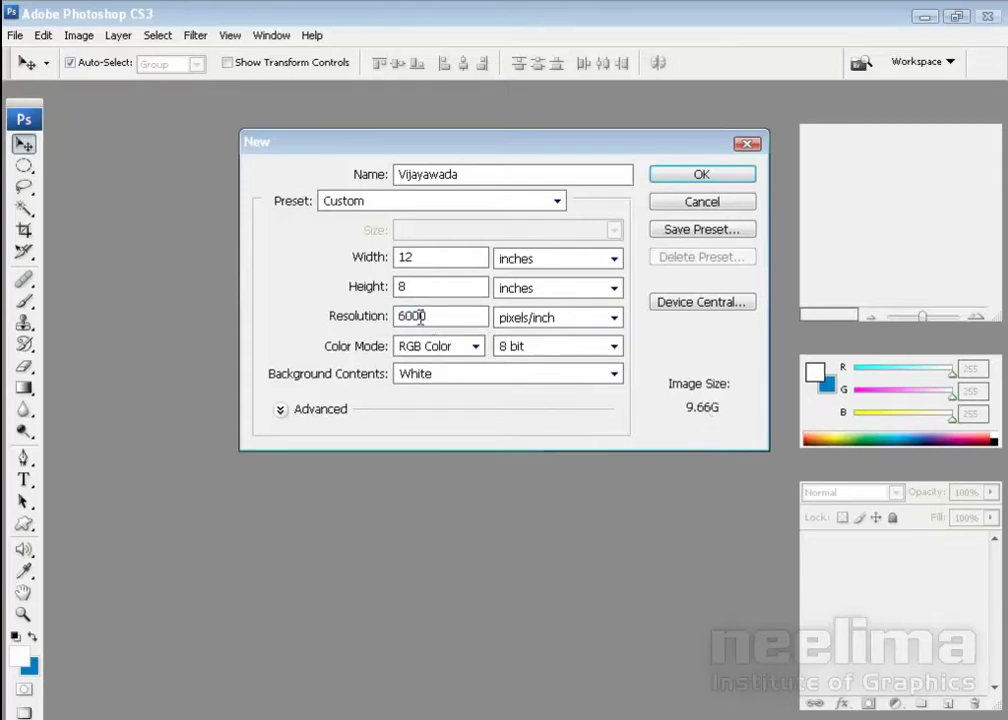
pyautogui.press('BackSpace')
pyautogui.moveTo(411, 316); pyautogui.dragTo(388, 318)
pyautogui.write('3')
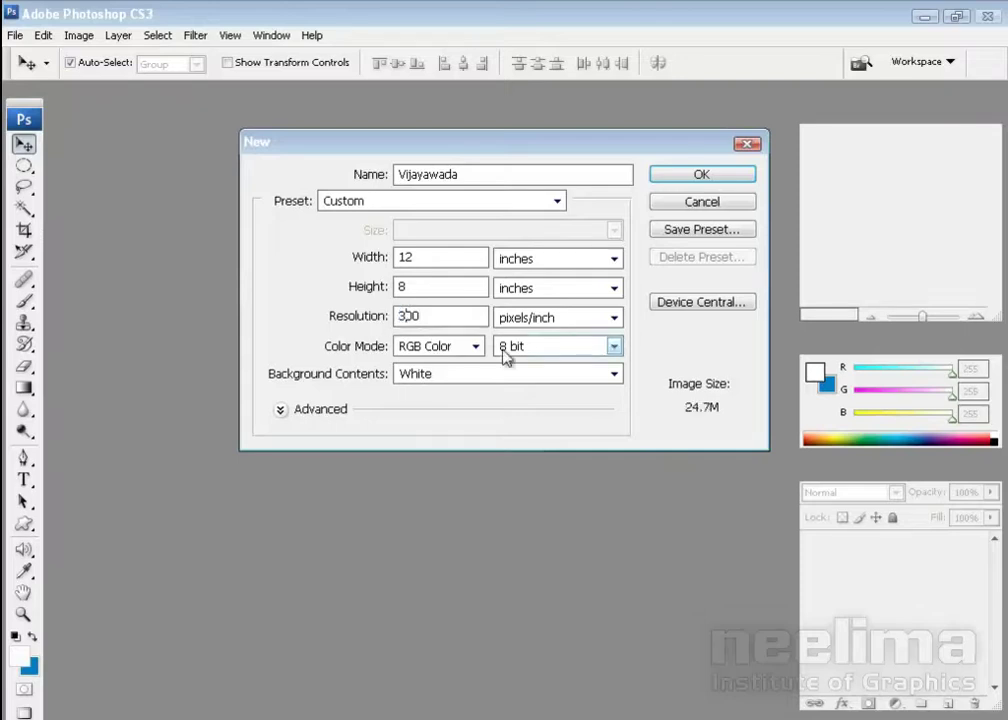
pyautogui.click(381, 319)
pyautogui.write('250')
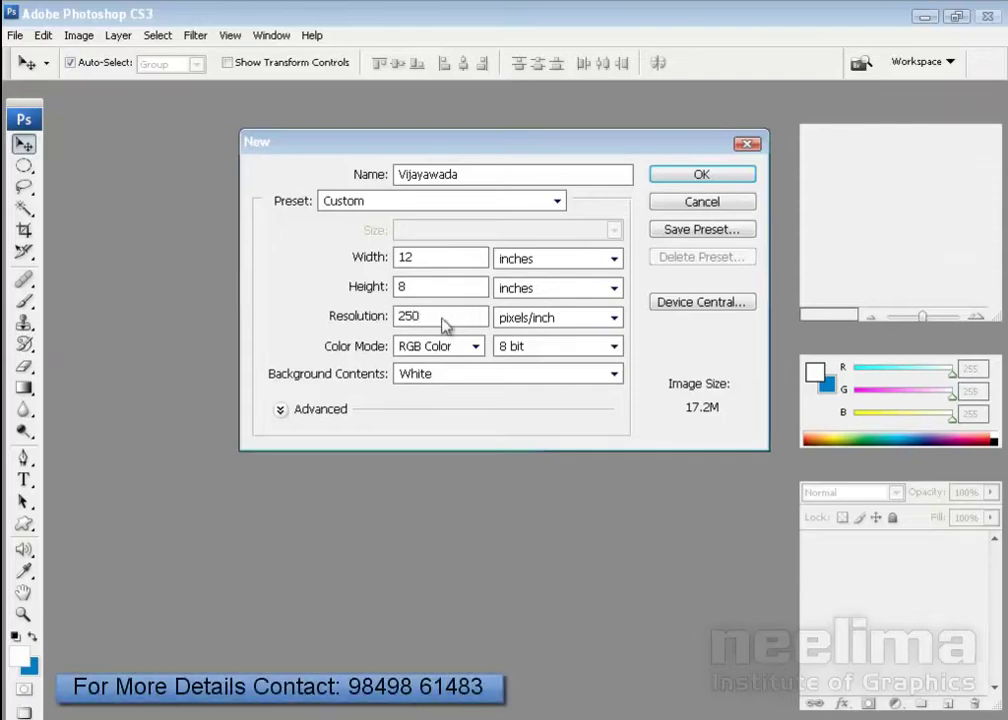
pyautogui.click(434, 347)
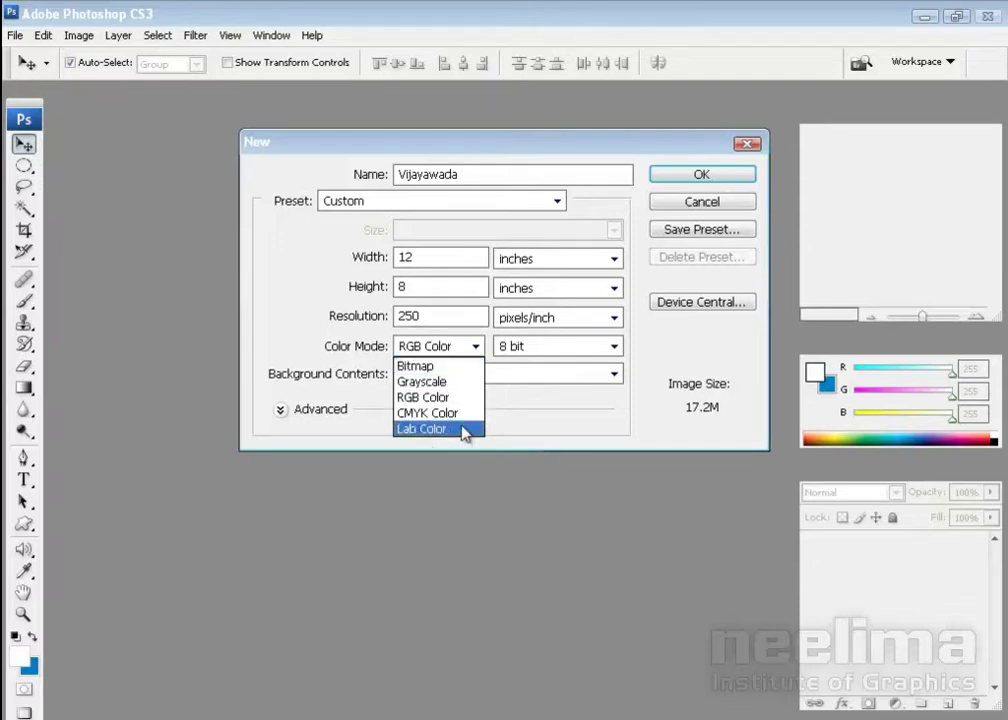
# Keep RGB Color and pixels/inch, create the 17.2M Vijayawada document, then close it.
pyautogui.click(470, 338)
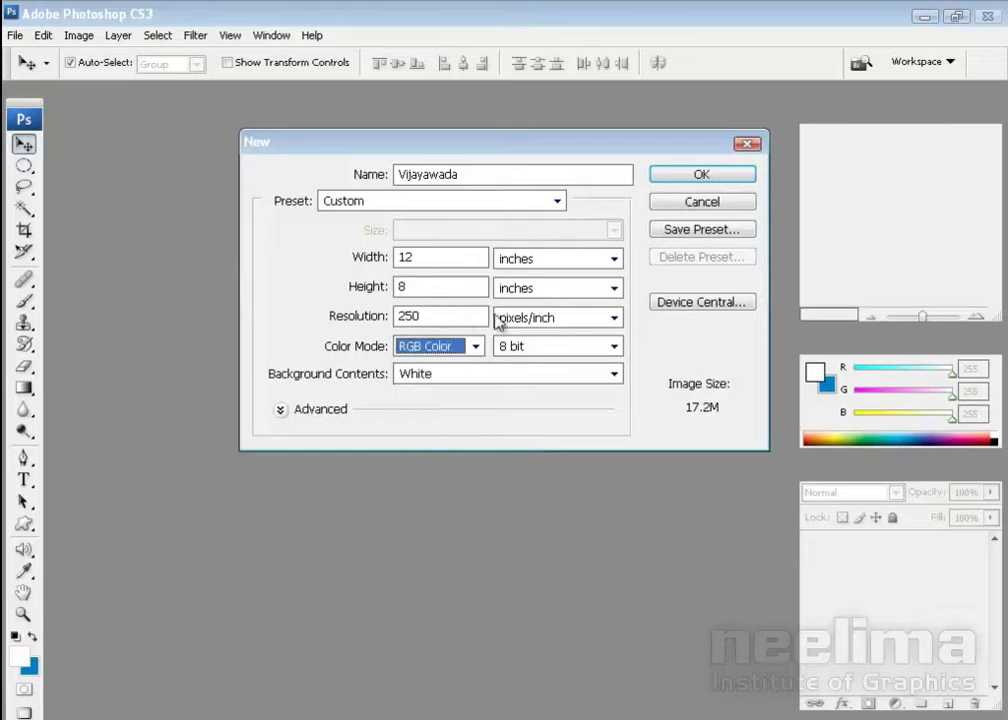
pyautogui.click(550, 320)
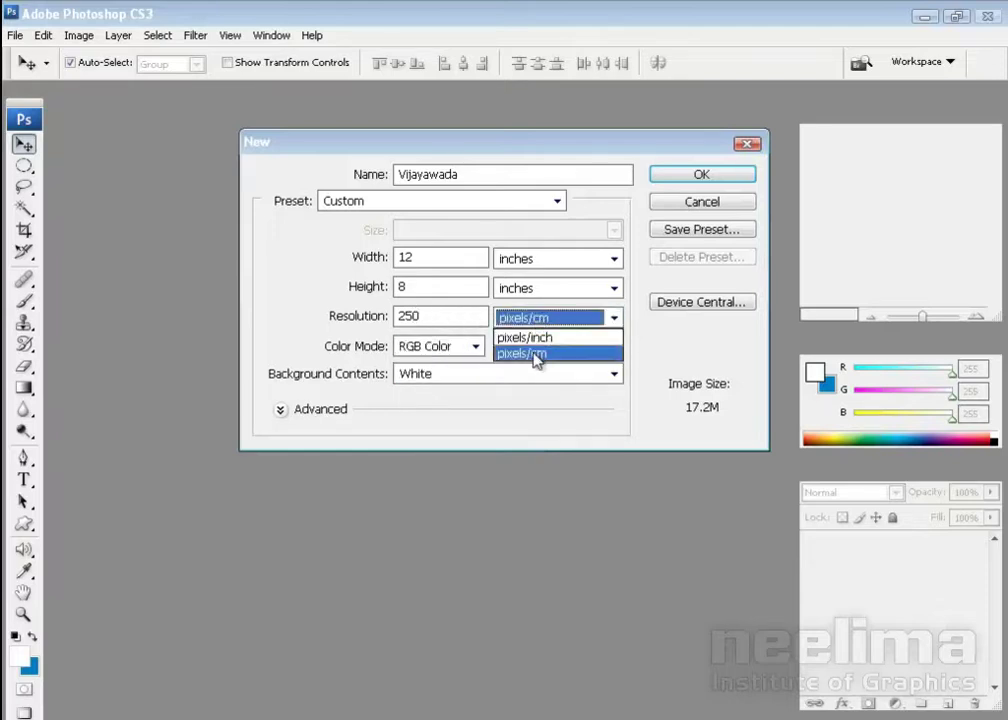
pyautogui.click(537, 356)
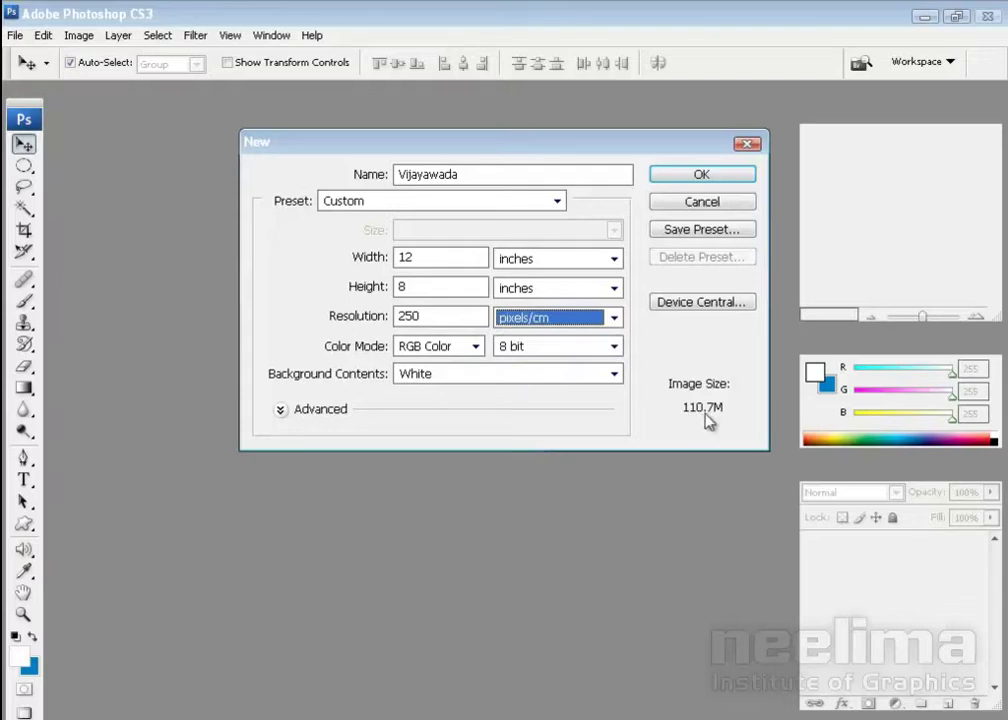
pyautogui.click(549, 322)
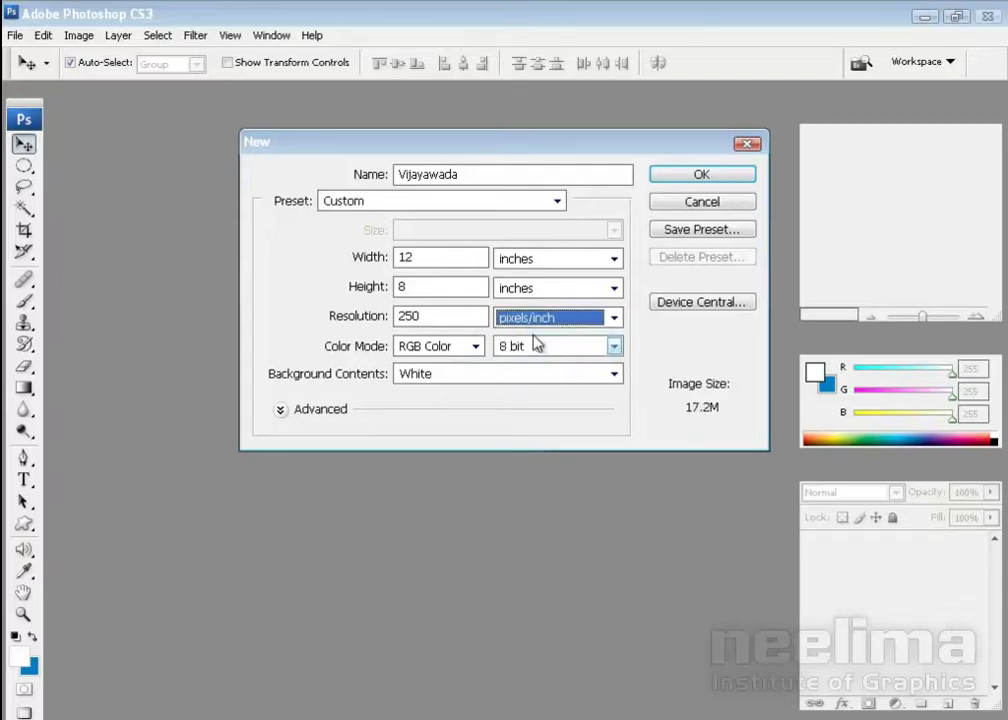
pyautogui.click(455, 315)
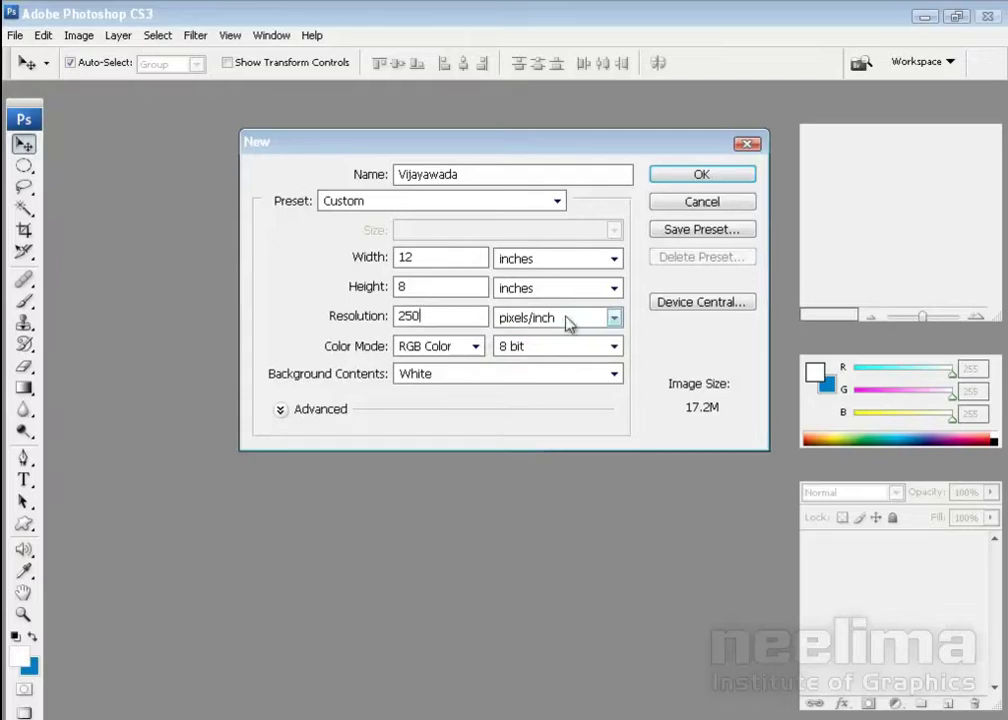
pyautogui.click(698, 178)
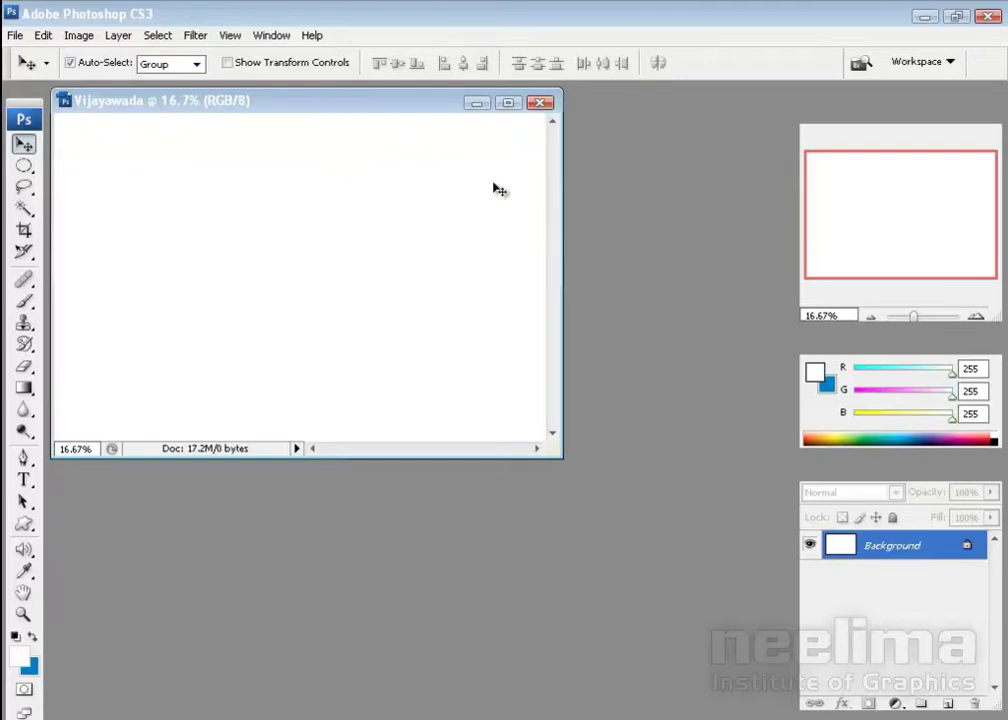
pyautogui.click(540, 102)
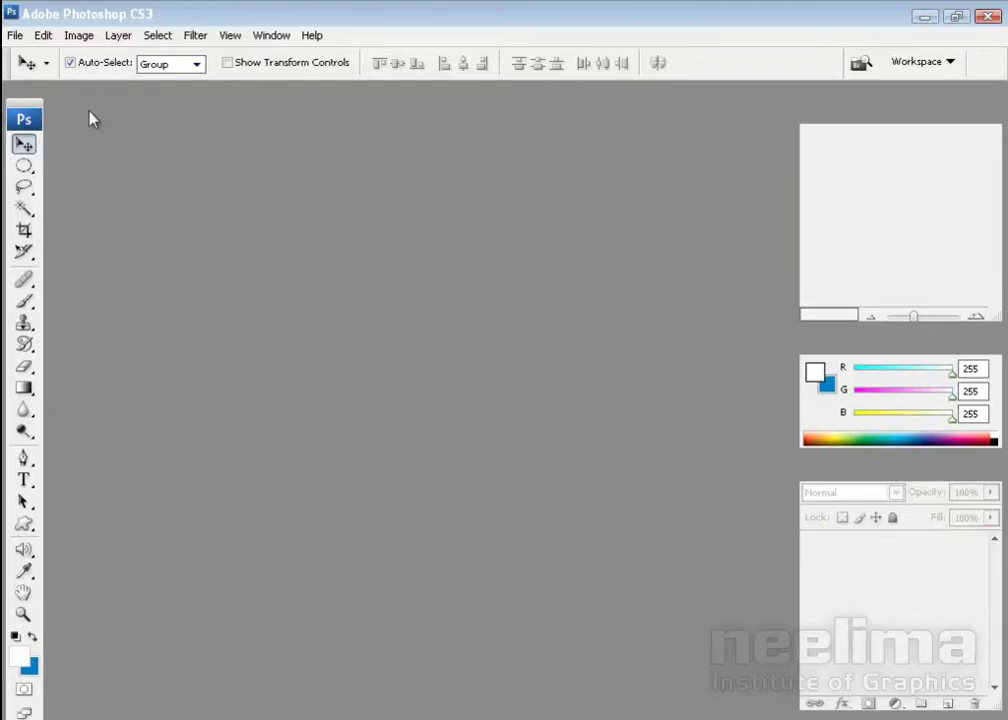
pyautogui.click(15, 35)
pyautogui.click(30, 74)
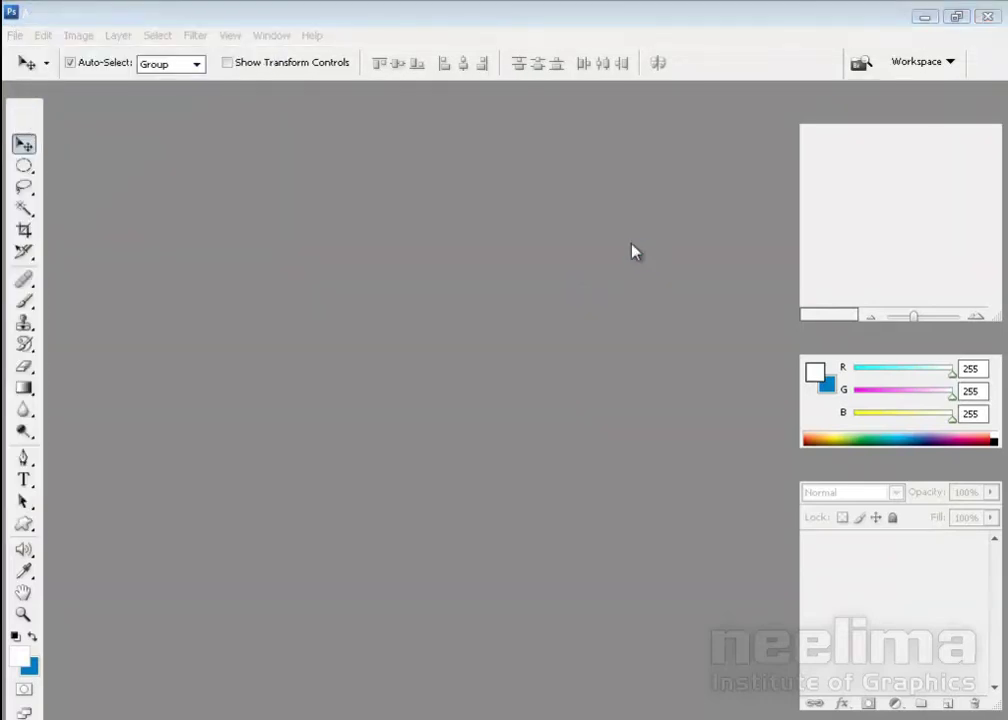
pyautogui.click(345, 162)
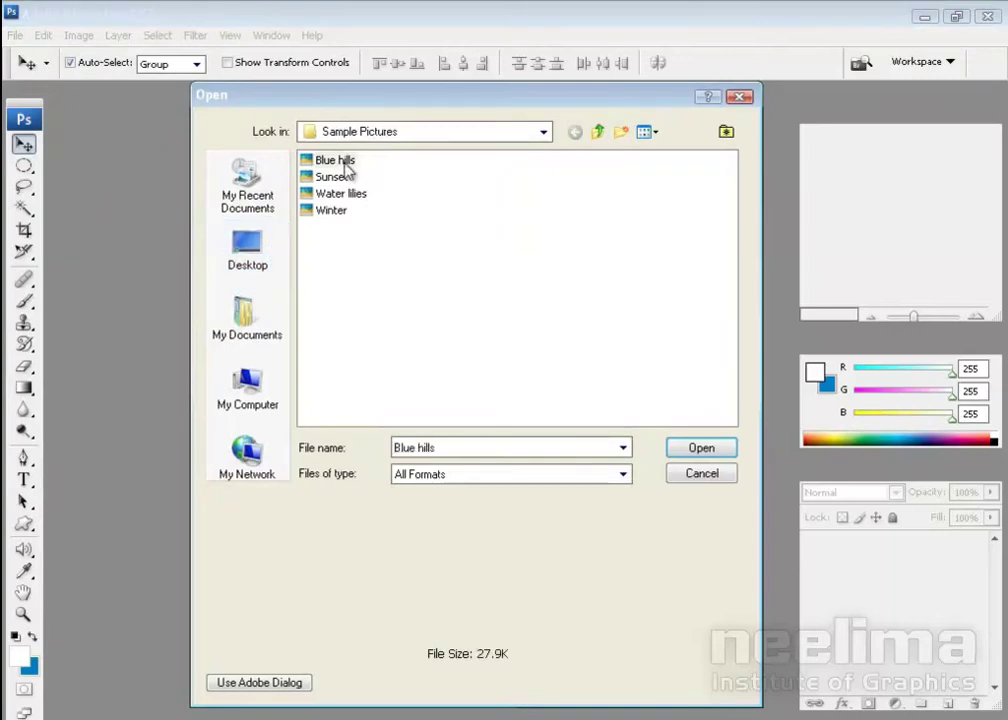
pyautogui.click(333, 178)
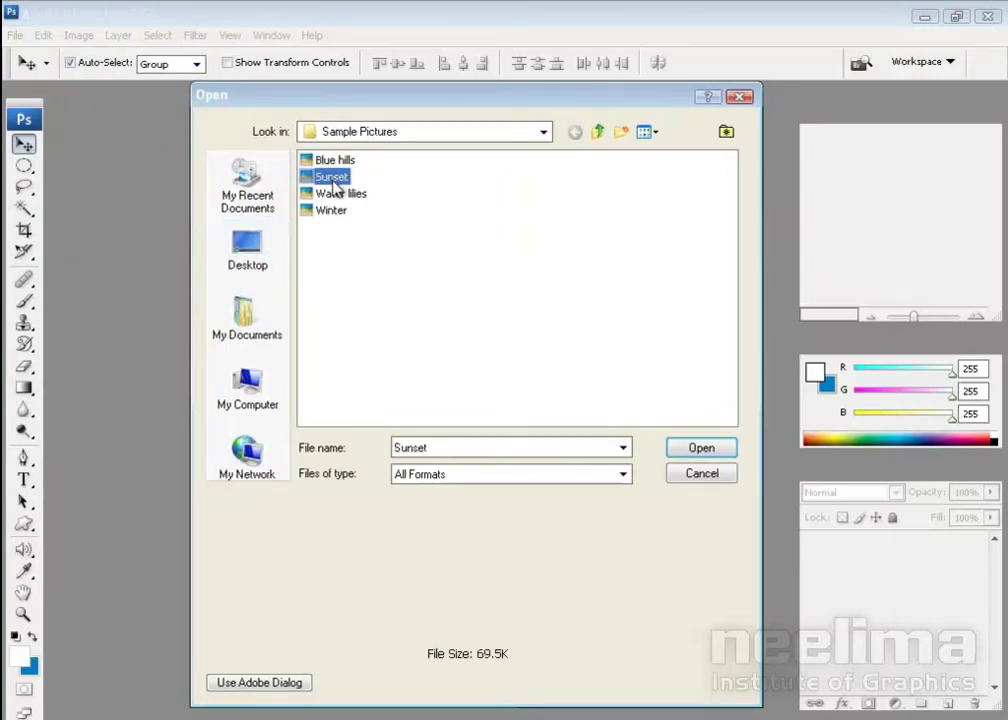
pyautogui.click(341, 197)
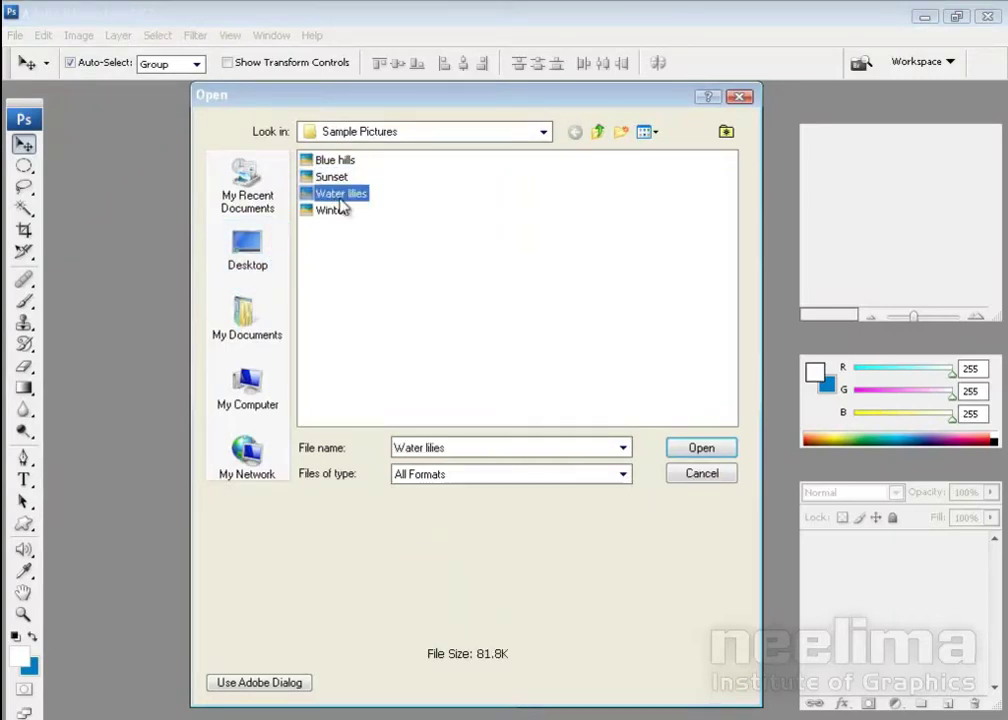
pyautogui.click(332, 212)
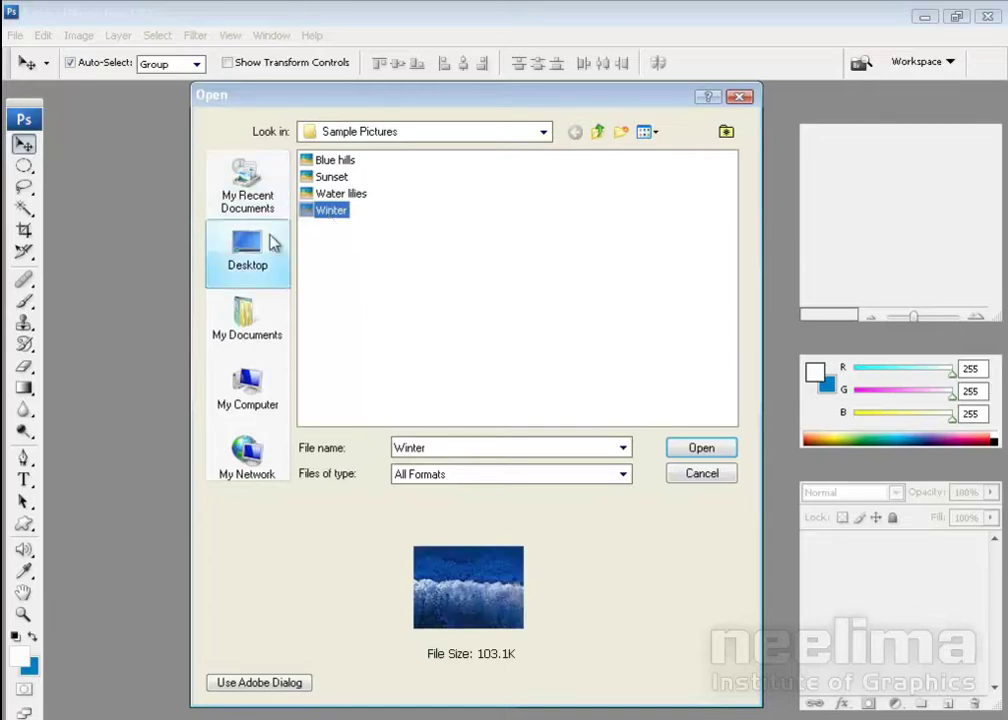
pyautogui.click(252, 262)
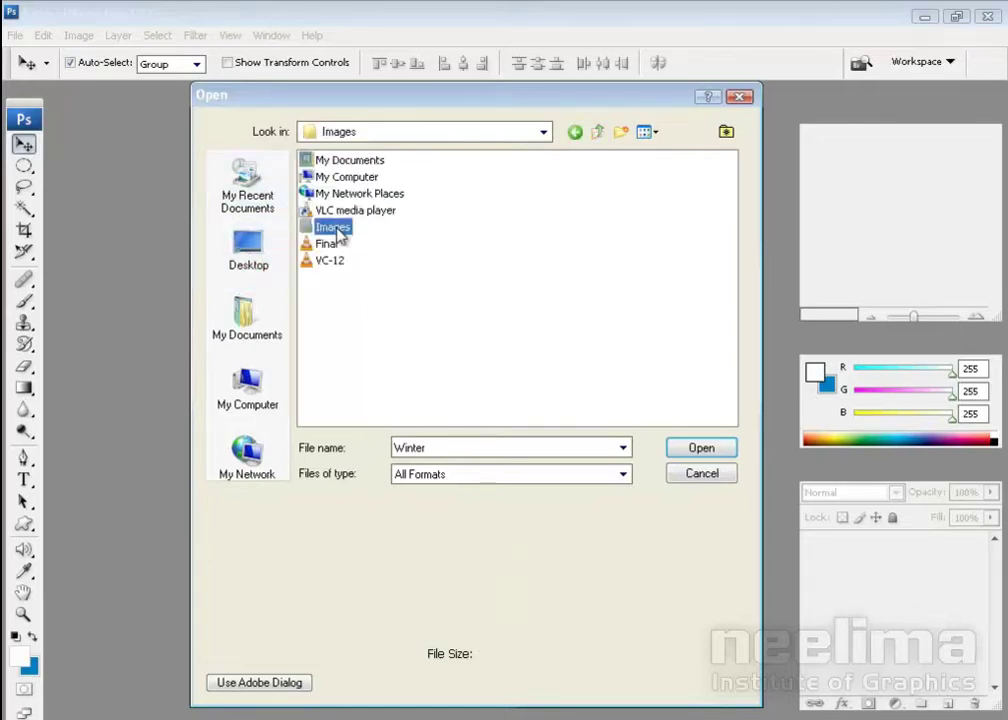
pyautogui.doubleClick(342, 228)
pyautogui.doubleClick(339, 166)
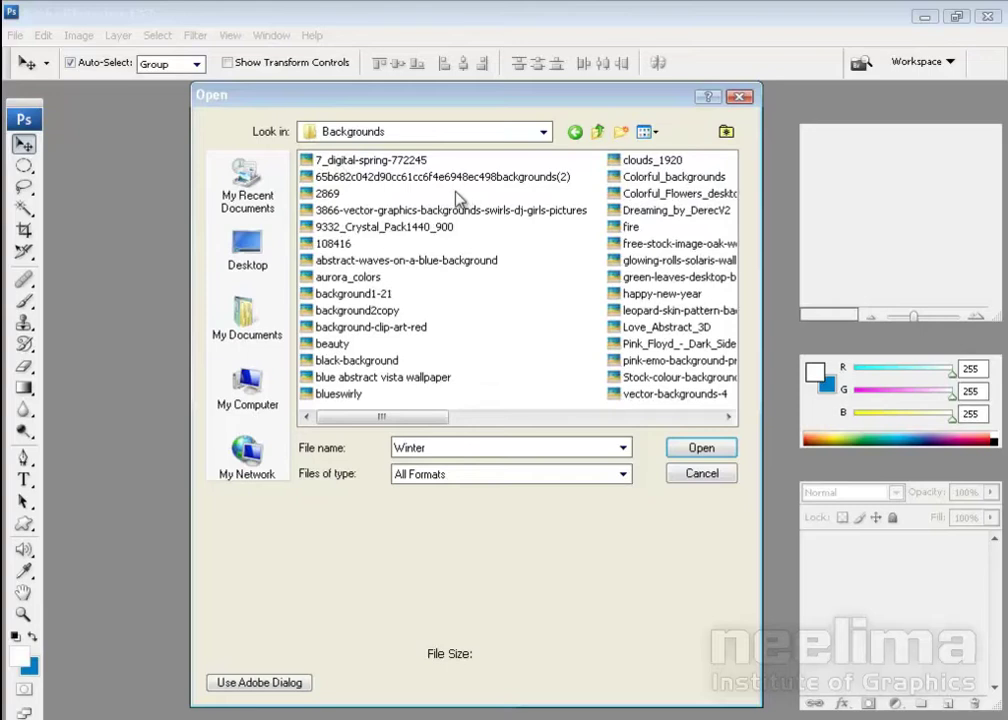
pyautogui.click(384, 176)
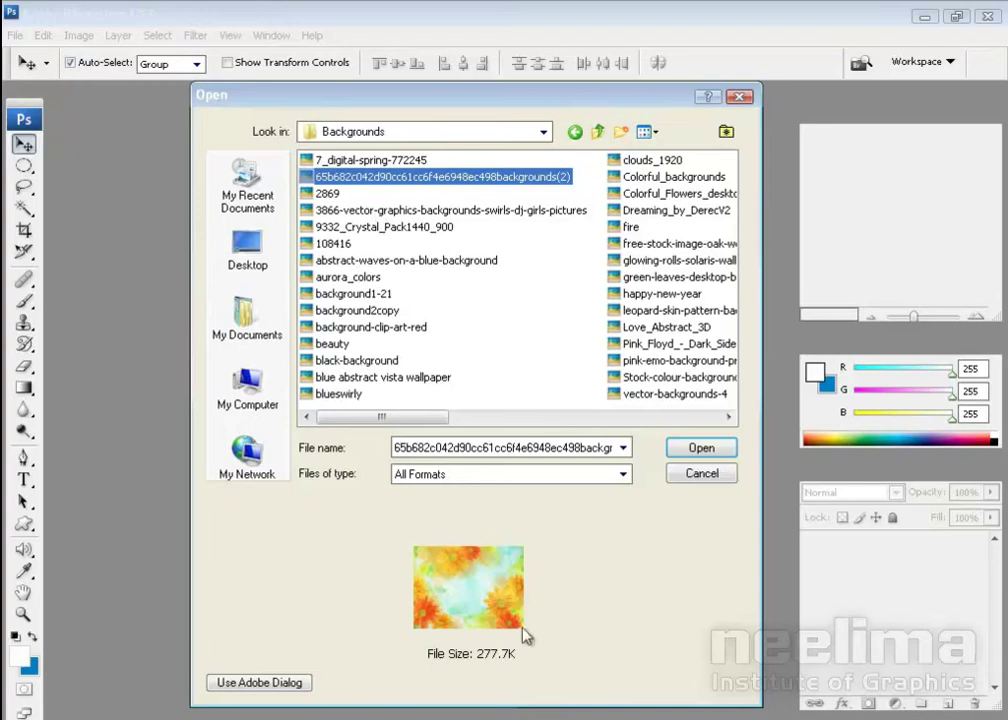
pyautogui.click(648, 133)
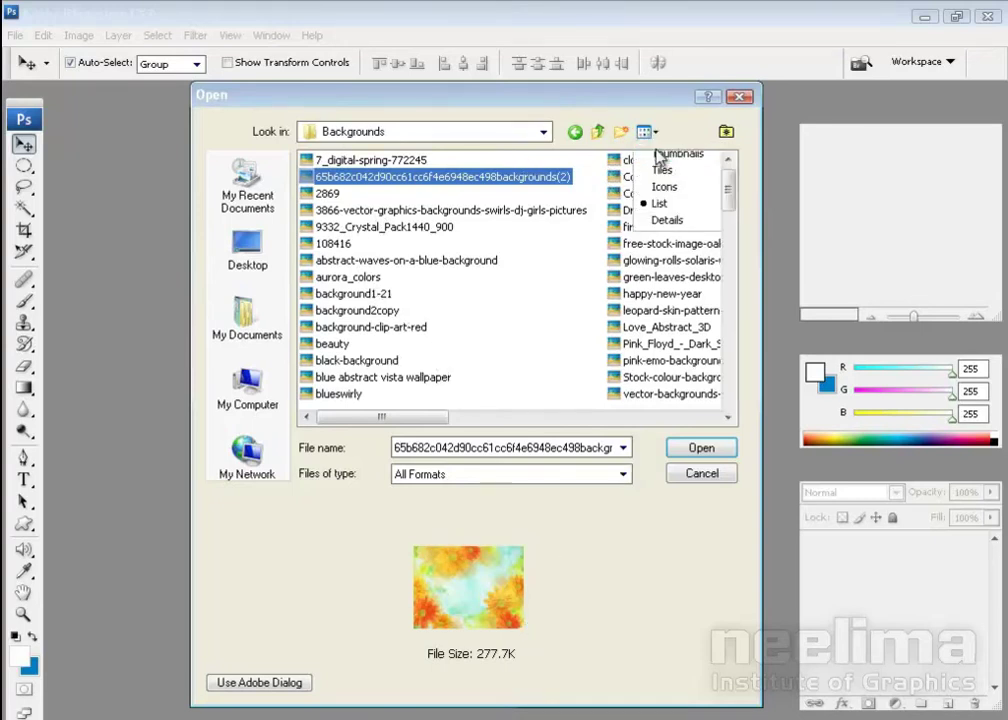
pyautogui.click(665, 153)
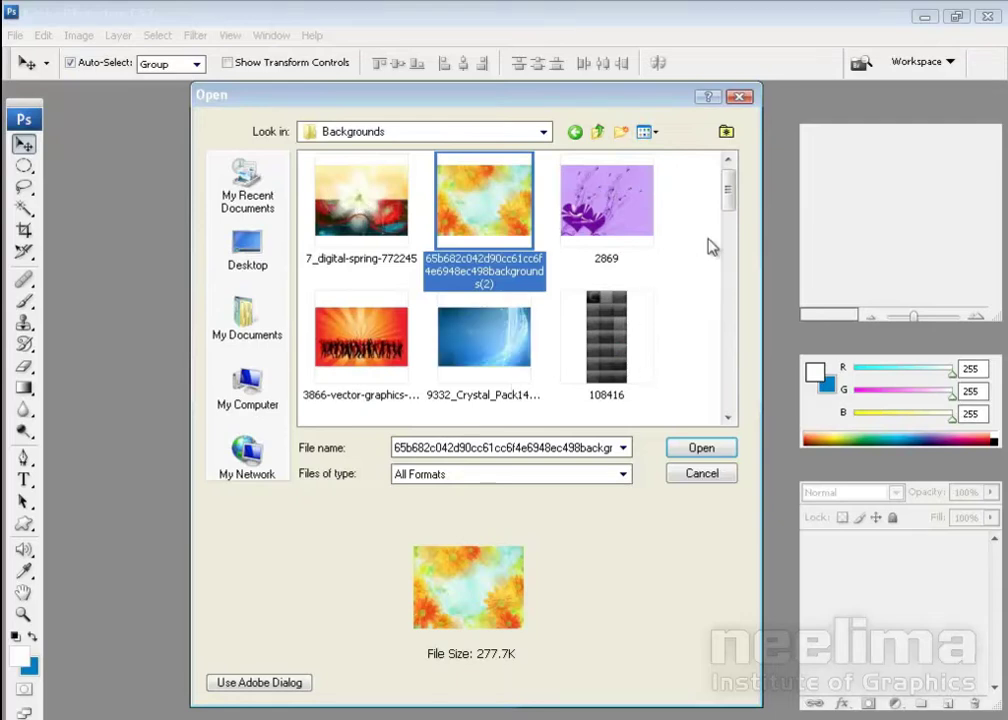
pyautogui.moveTo(729, 197); pyautogui.dragTo(729, 219)
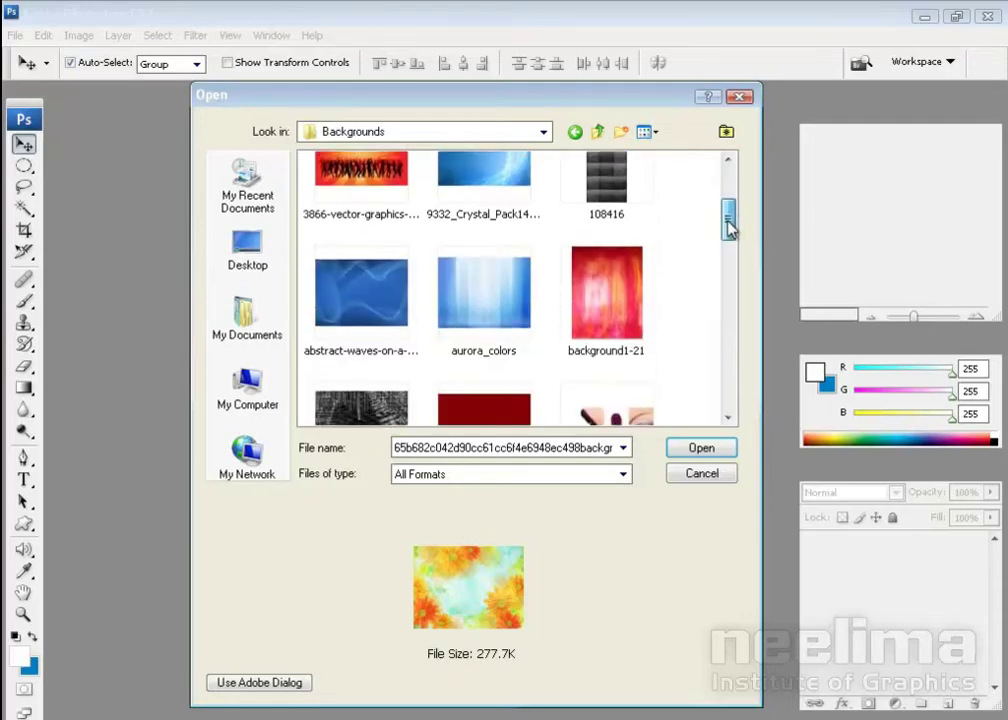
pyautogui.click(706, 478)
pyautogui.click(15, 35)
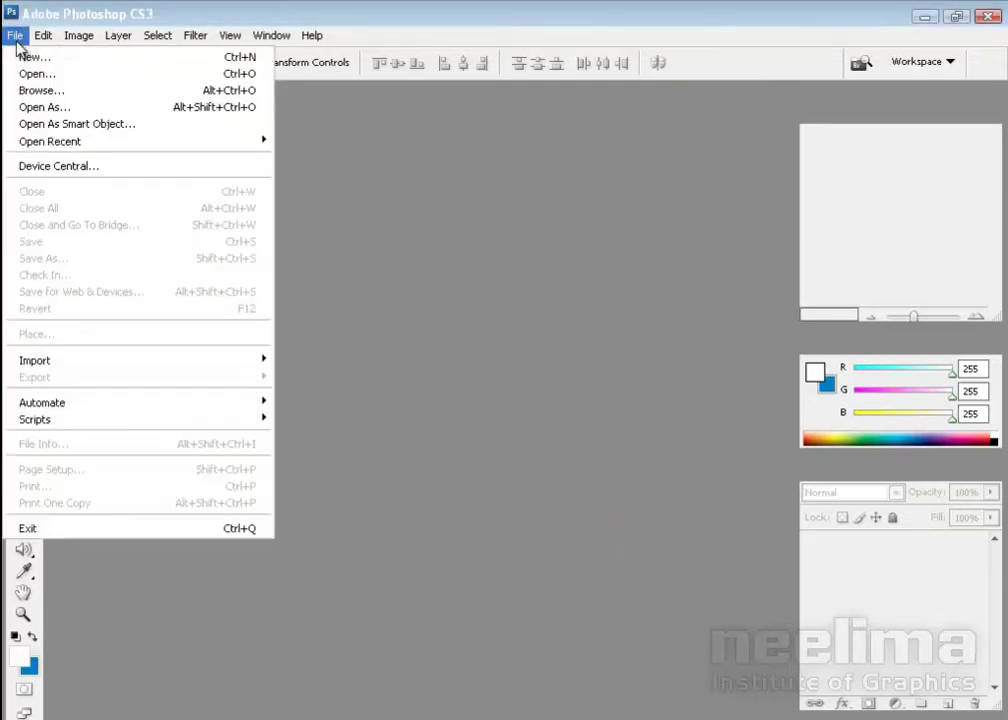
pyautogui.click(436, 254)
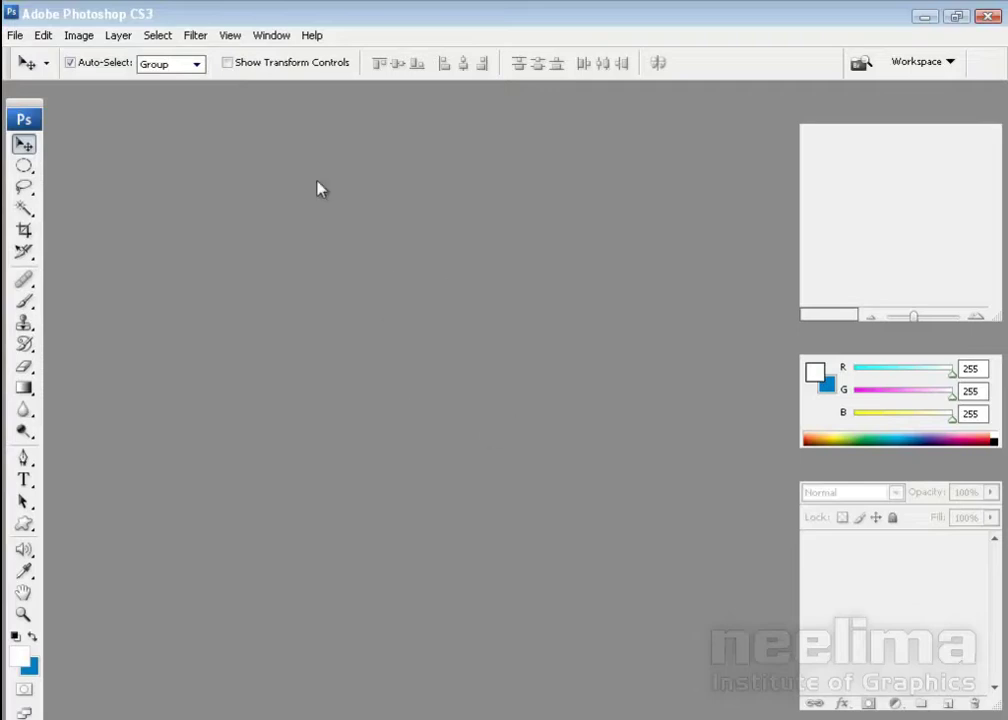
pyautogui.doubleClick(424, 263)
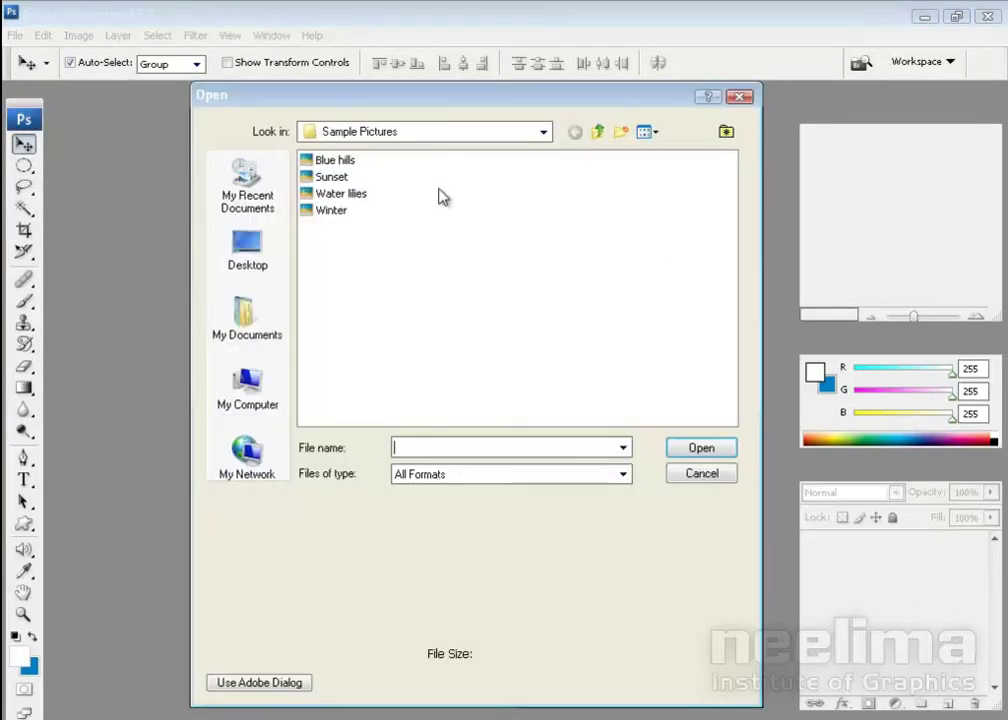
pyautogui.click(707, 474)
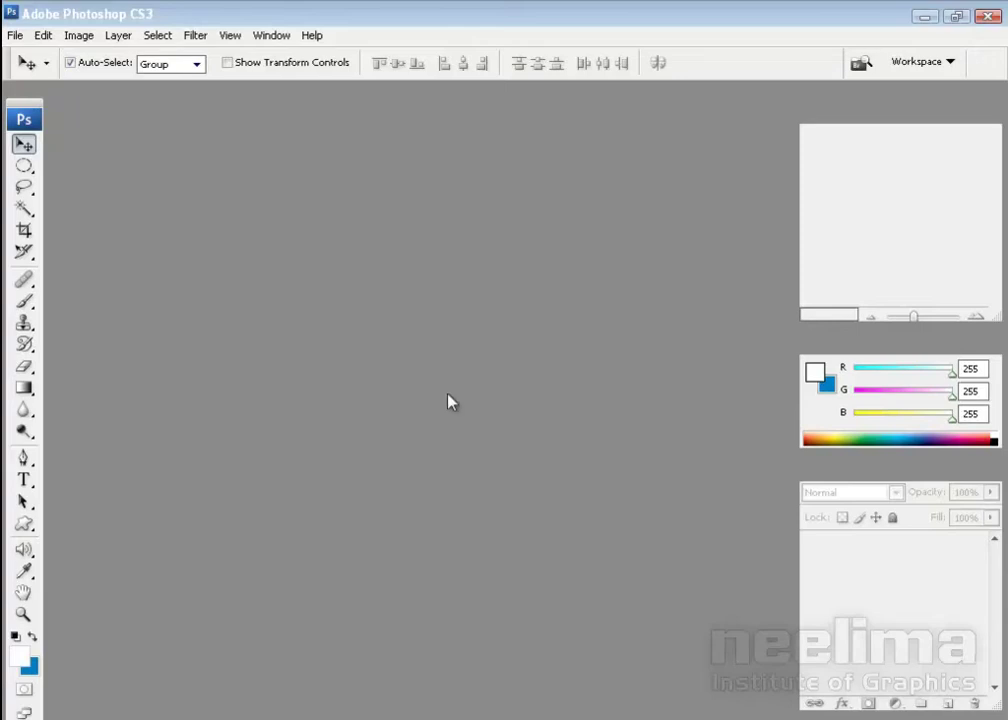
pyautogui.hotkey('ctrl', 'n')
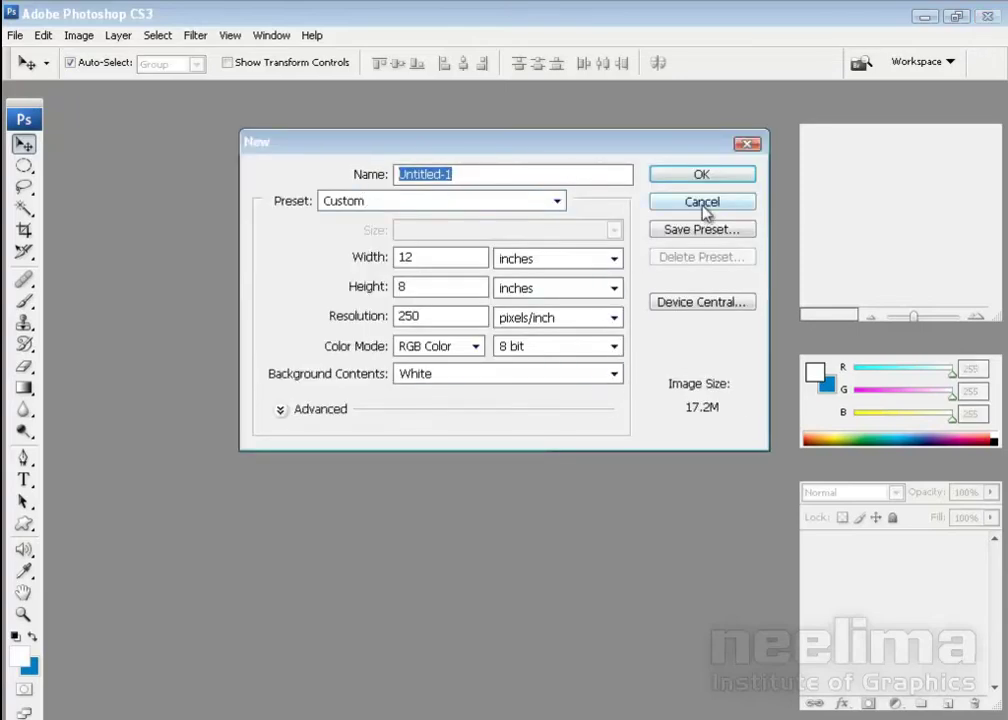
pyautogui.click(699, 203)
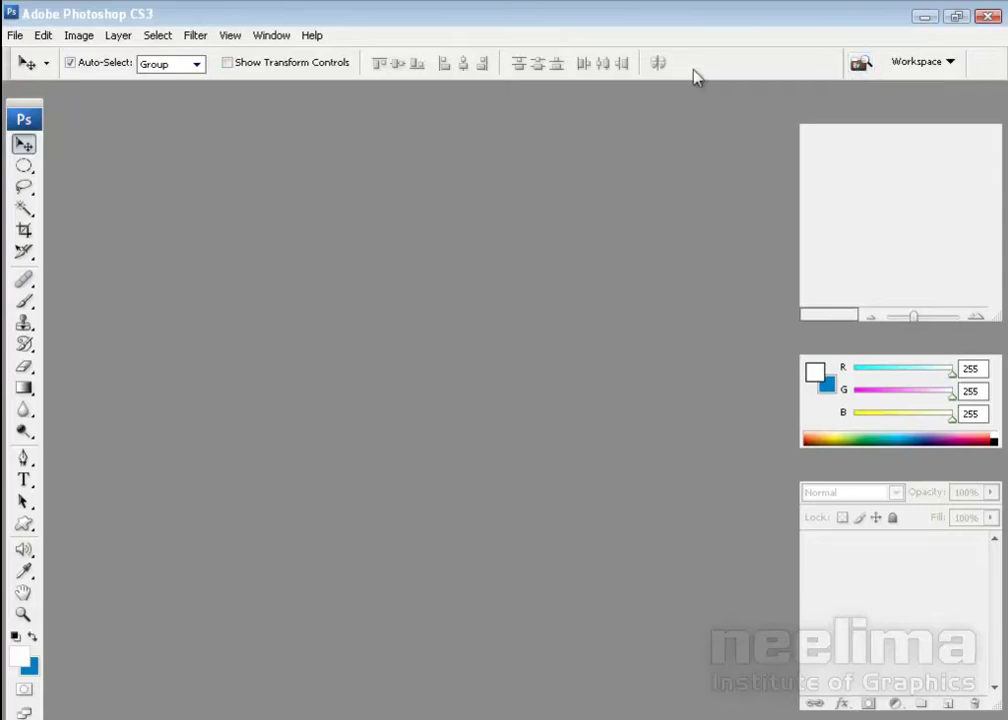
# Glance at the File menu, then switch to Adobe Bridge showing the Backgrounds folder thumbnails.
pyautogui.click(15, 35)
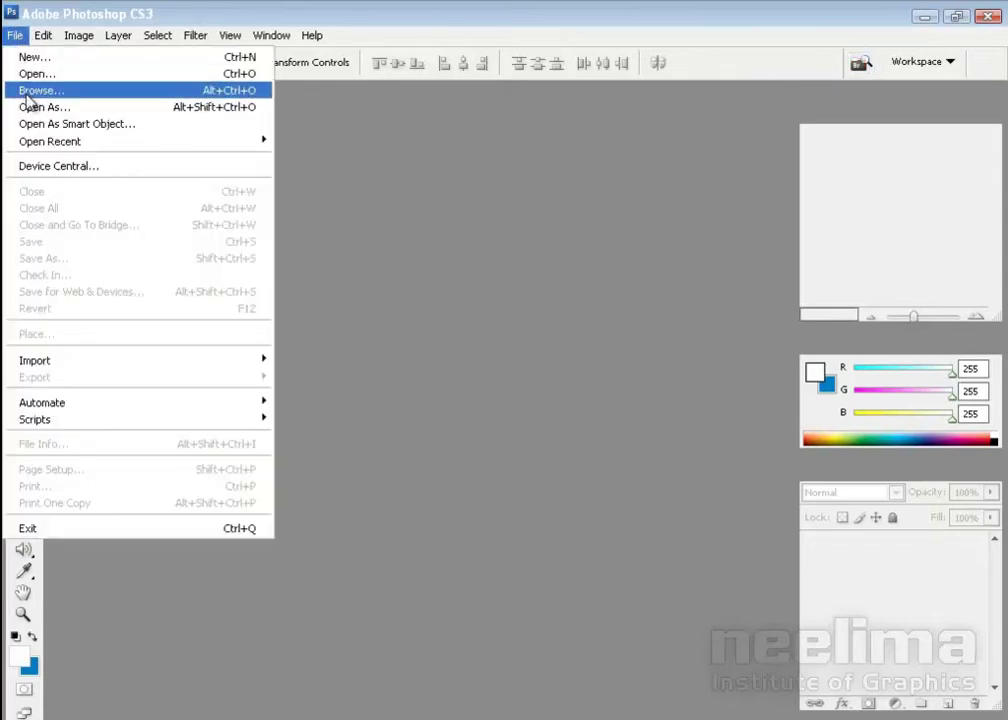
pyautogui.click(703, 147)
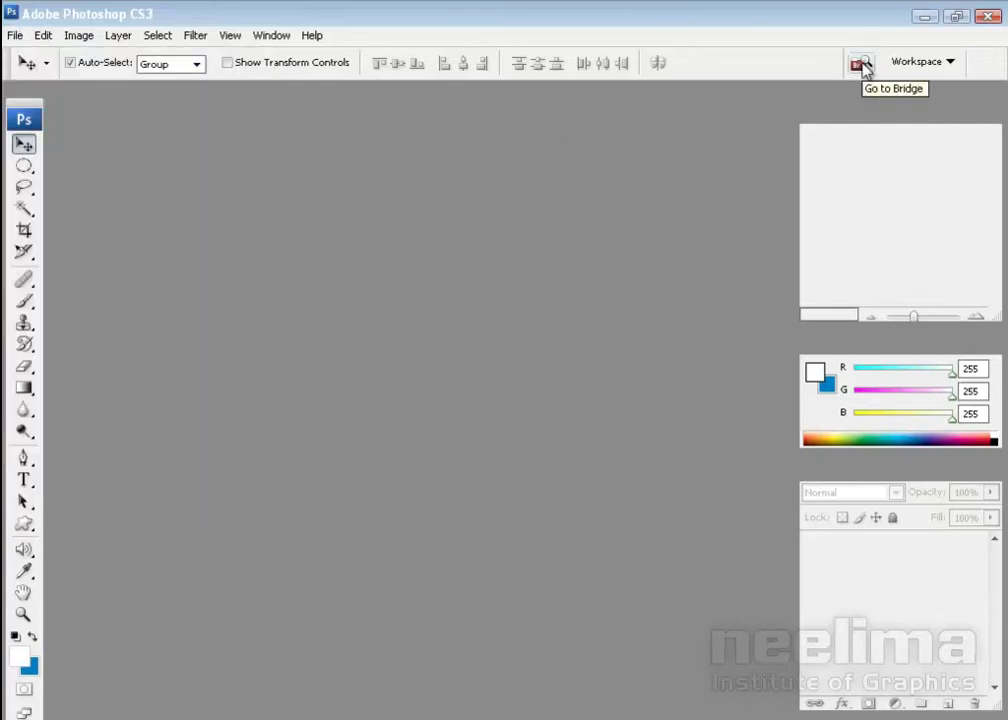
pyautogui.hotkey('shift', 'Tab')
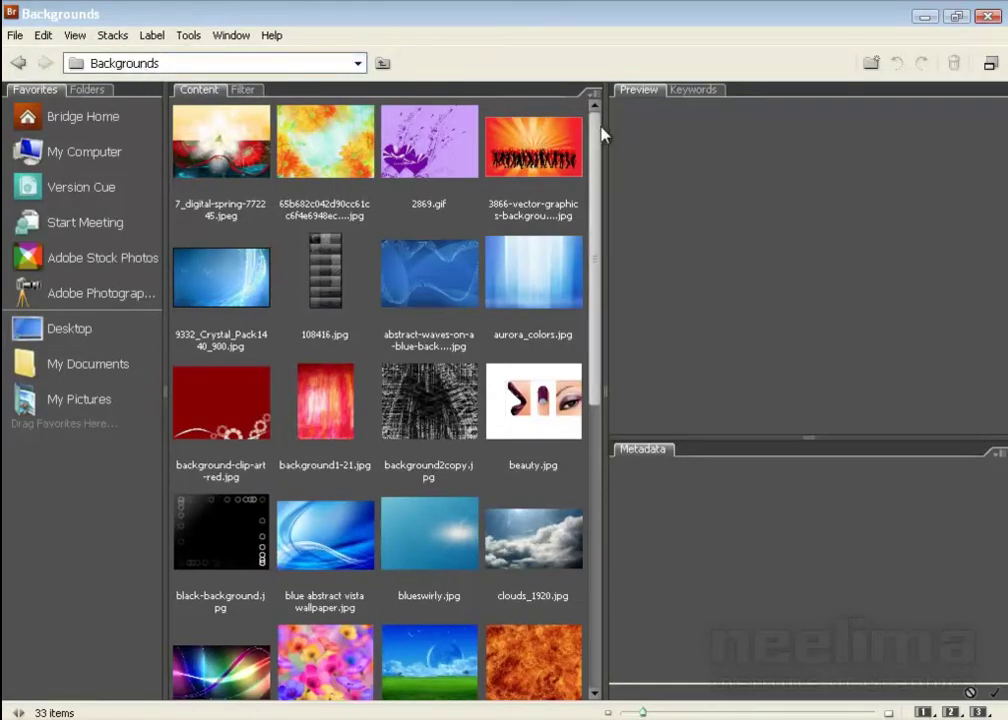
# Enlarge the thumbnails and preview the orange sunburst 3866-vector-graphics image with its metadata.
pyautogui.moveTo(596, 128); pyautogui.dragTo(617, 484)
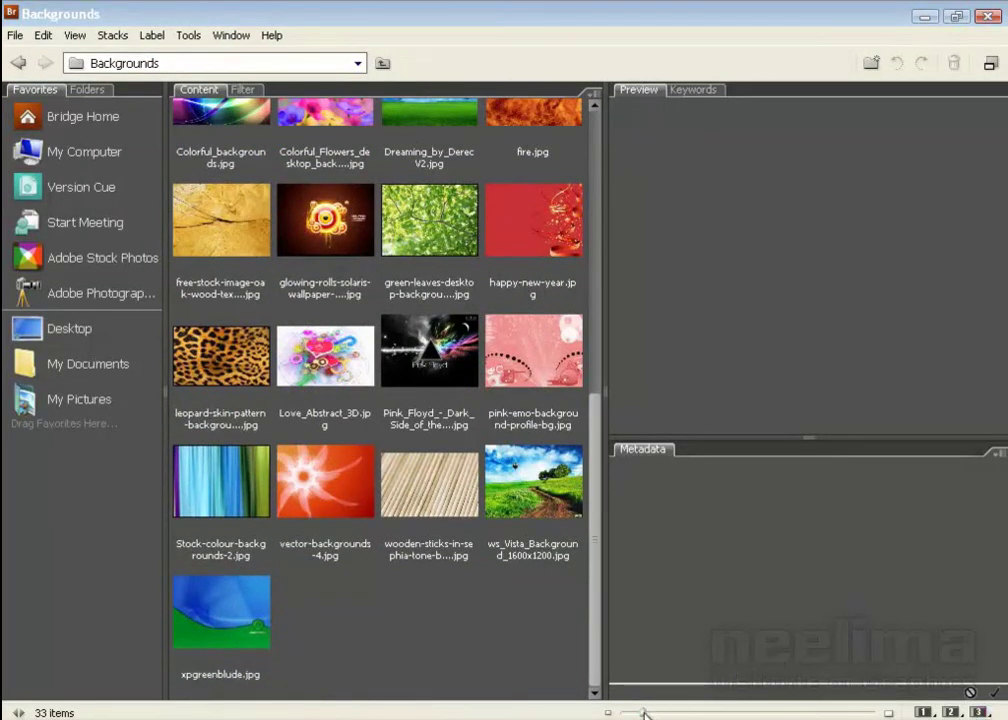
pyautogui.moveTo(643, 713)
pyautogui.mouseDown()
pyautogui.moveTo(745, 713)
pyautogui.moveTo(680, 713)
pyautogui.mouseUp()
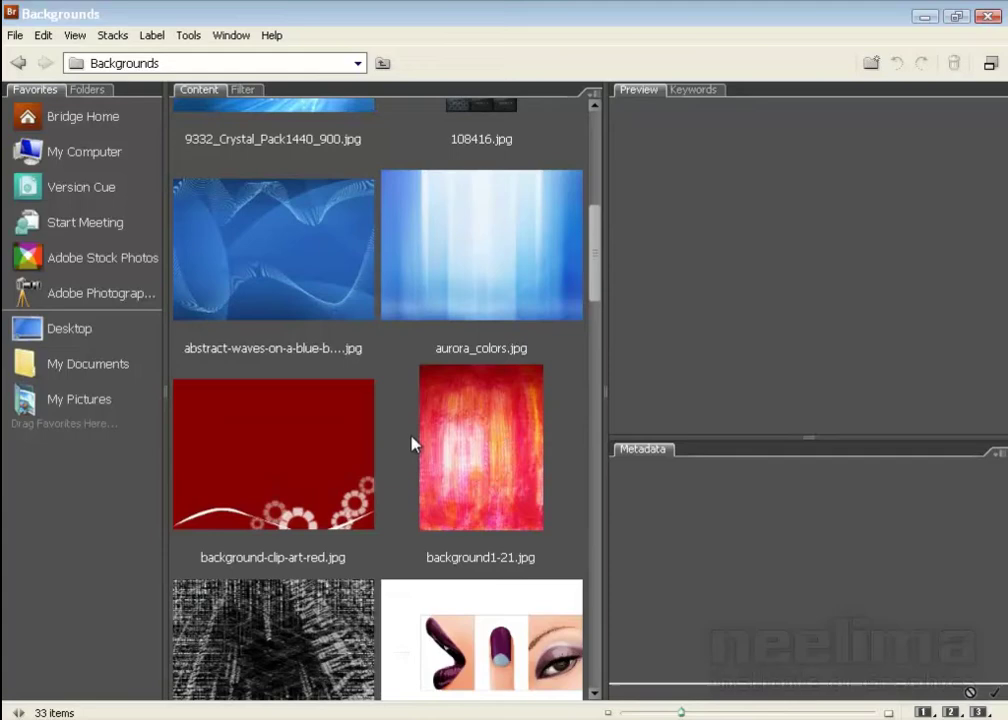
pyautogui.moveTo(595, 230); pyautogui.dragTo(607, 151)
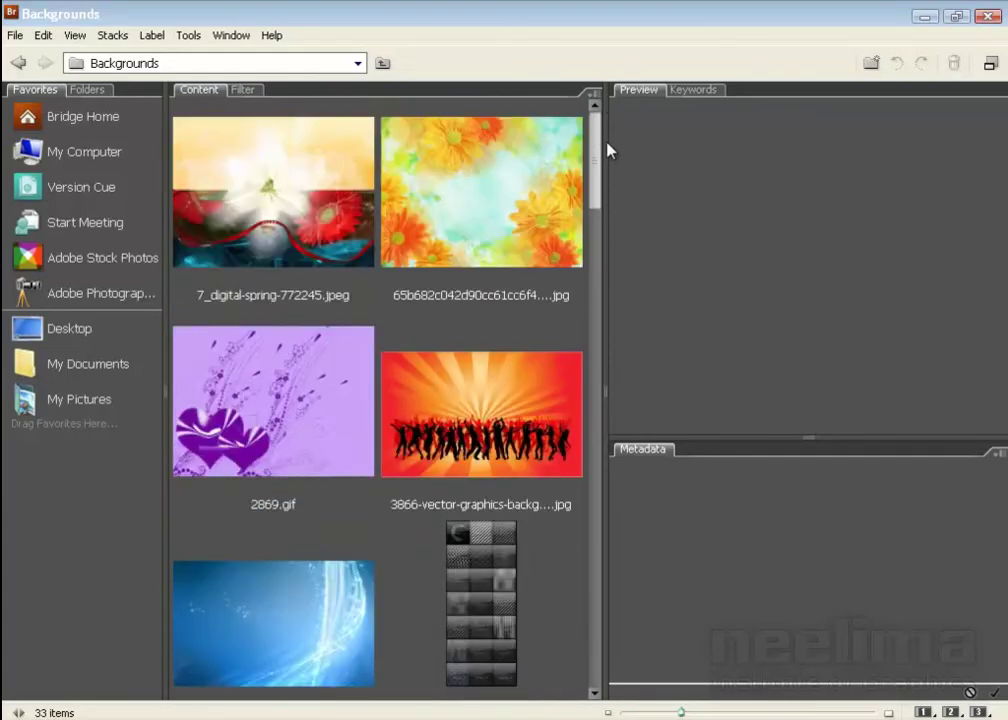
pyautogui.click(483, 413)
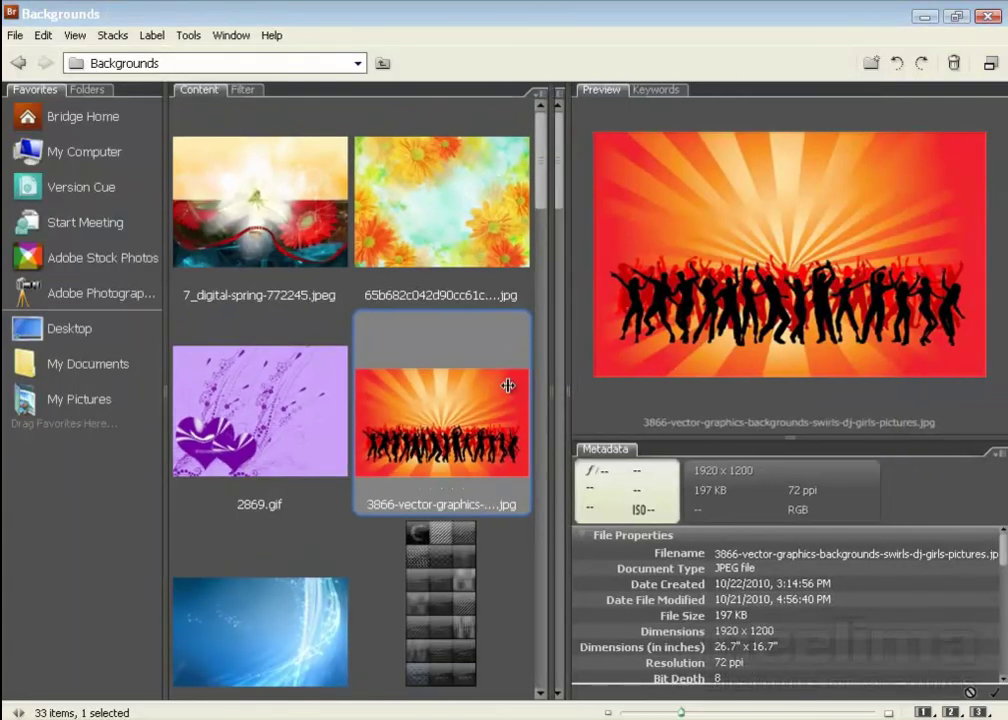
# Widen and enlarge the Preview panel, and shrink thumbnails to three per row.
pyautogui.moveTo(586, 393); pyautogui.dragTo(425, 393)
pyautogui.moveTo(685, 437); pyautogui.dragTo(685, 577)
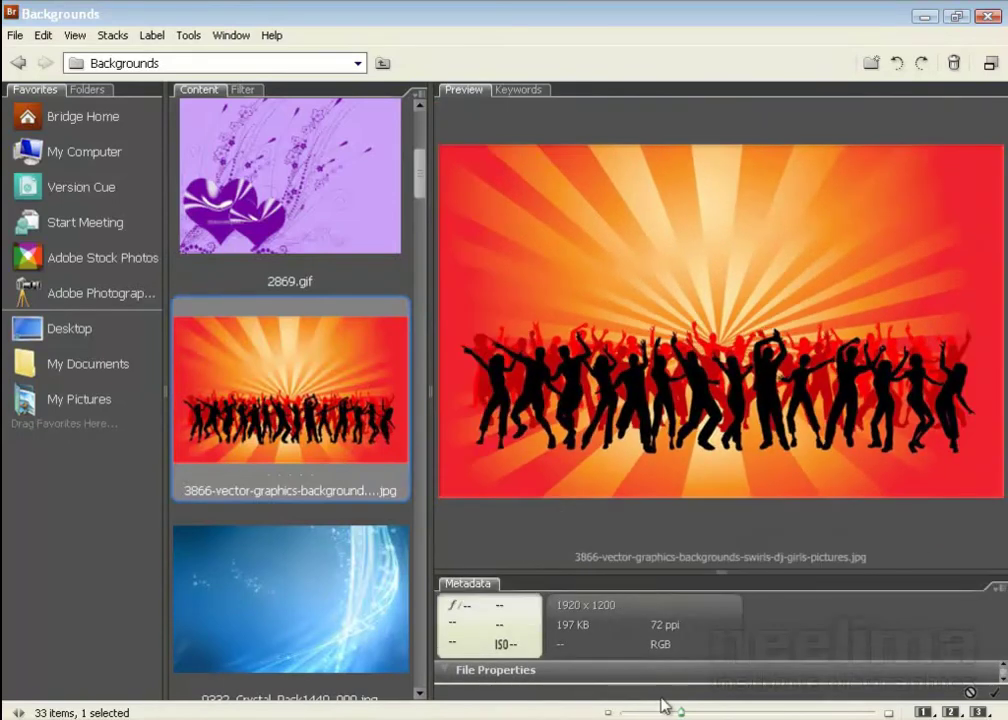
pyautogui.moveTo(681, 713); pyautogui.dragTo(638, 713)
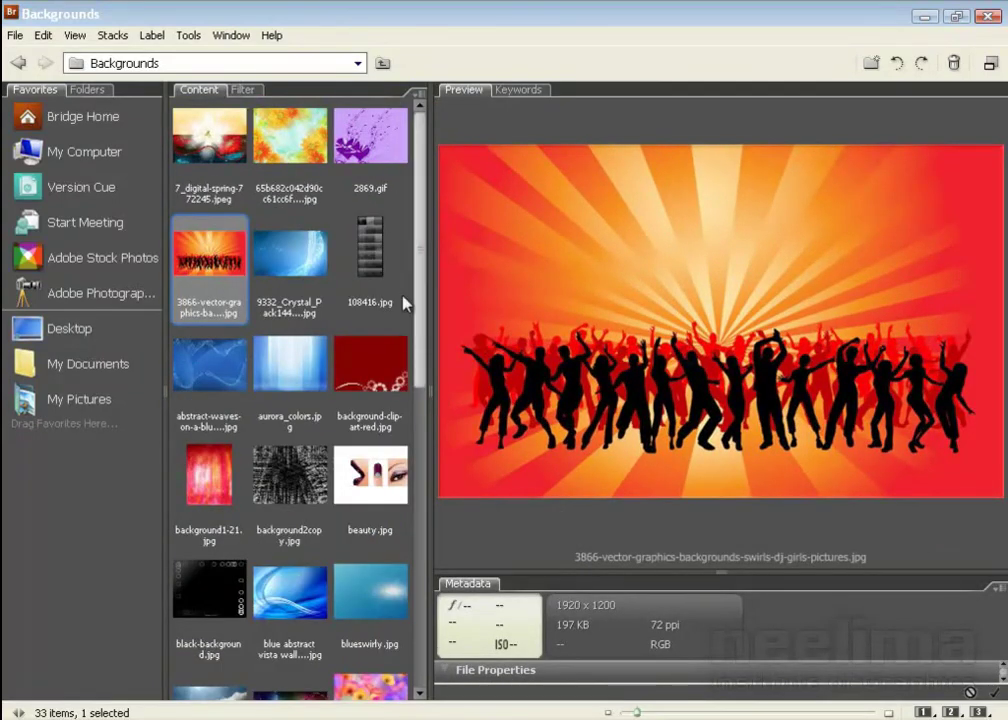
# Preview several backgrounds, settle on Colorful_backgrounds.jpg, and show the folder tree.
pyautogui.click(392, 252)
pyautogui.click(366, 152)
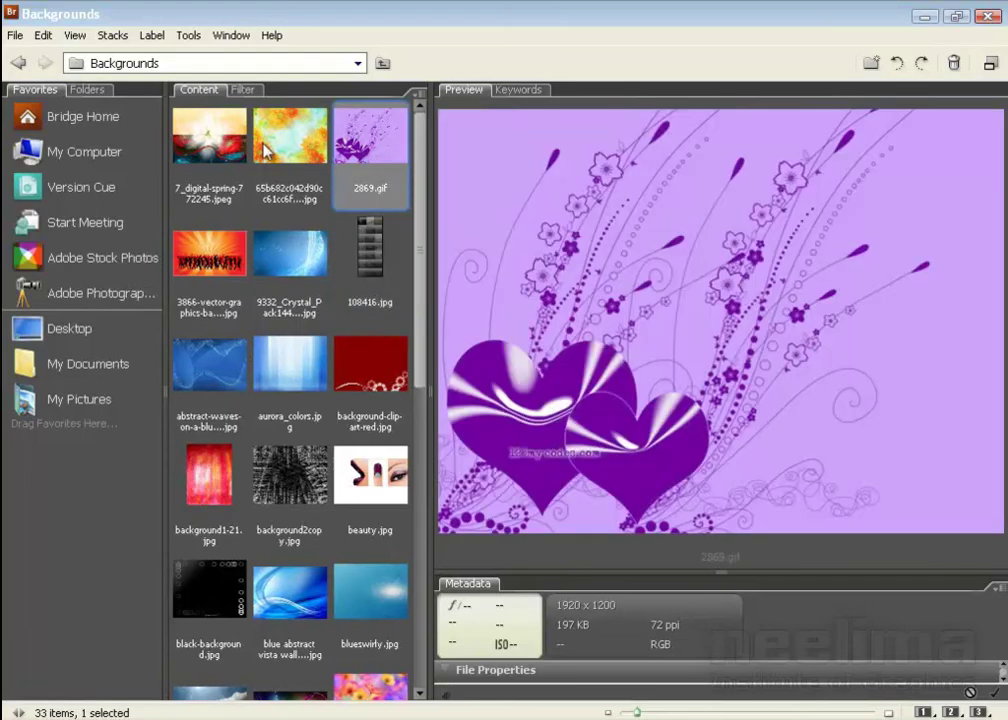
pyautogui.press('Left')
pyautogui.moveTo(421, 220); pyautogui.dragTo(420, 400)
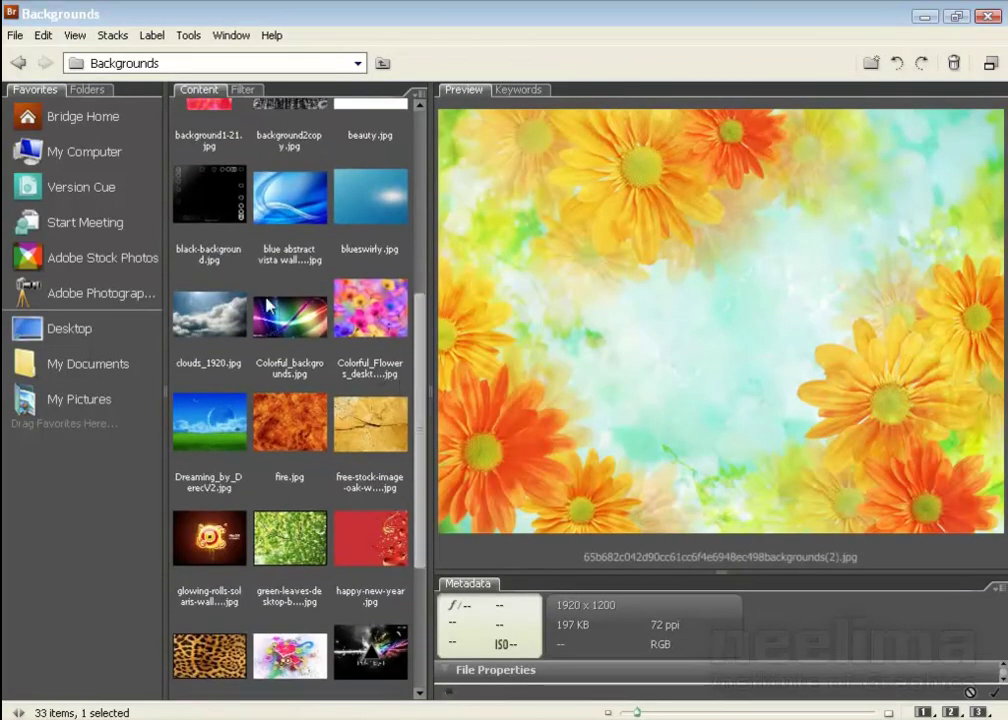
pyautogui.click(290, 318)
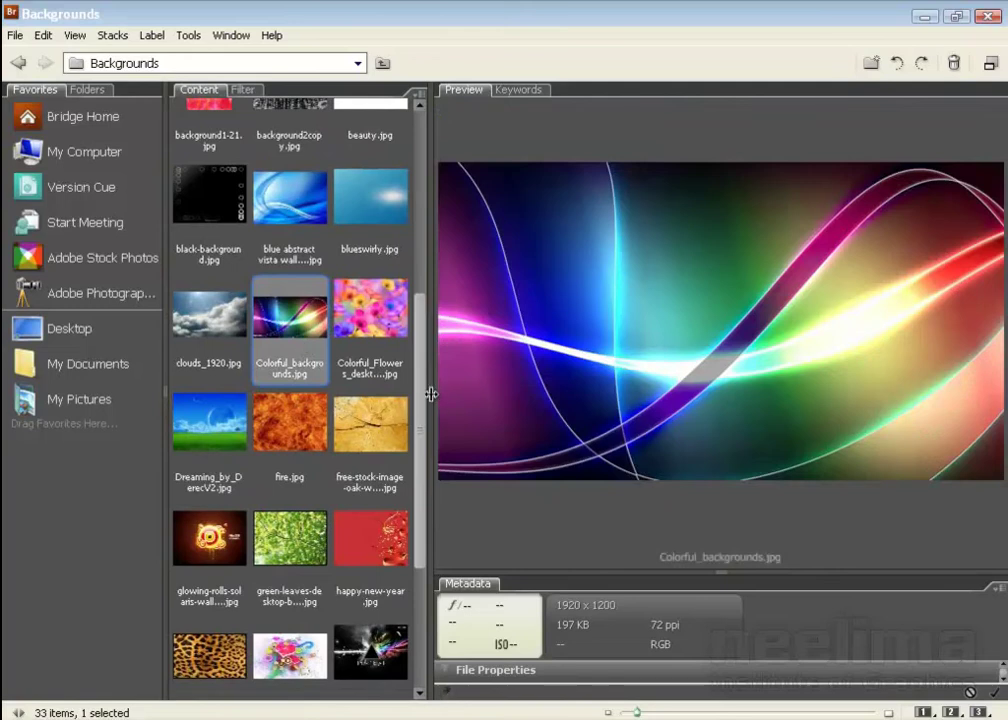
pyautogui.moveTo(166, 392); pyautogui.dragTo(153, 392)
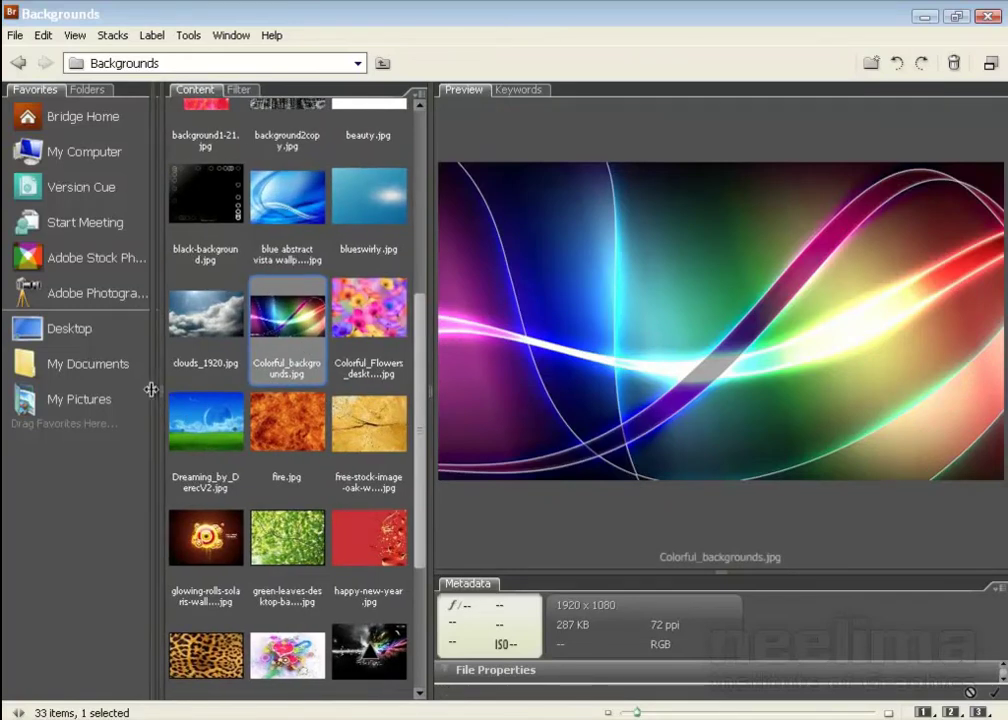
pyautogui.click(84, 90)
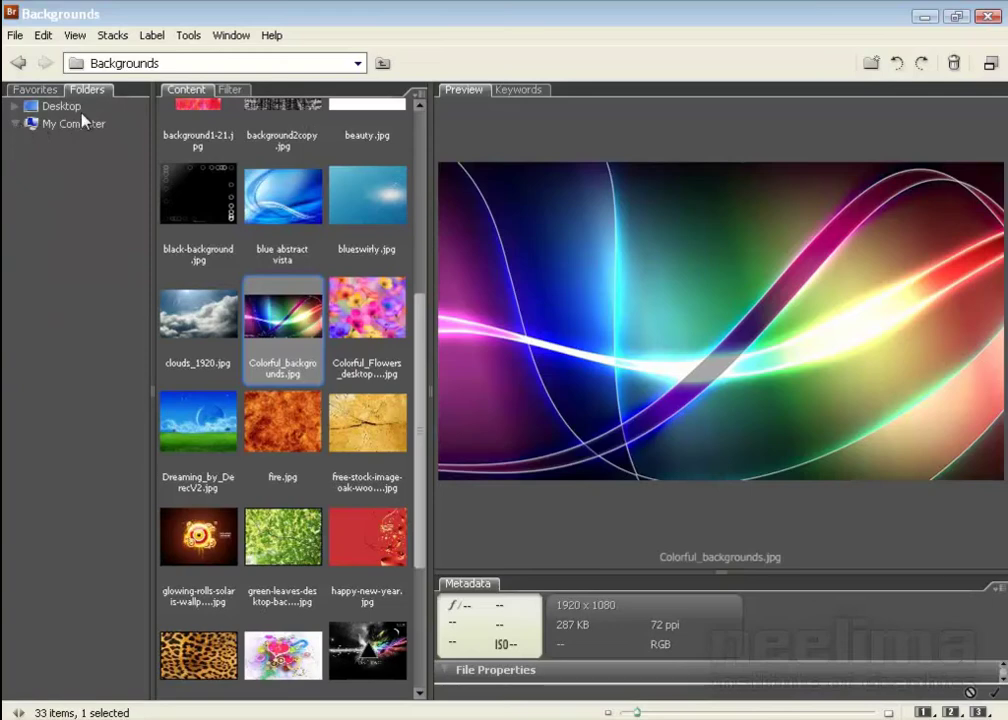
# Widen the preview to two thumbnail columns and open Colorful_backgrounds.jpg in Photoshop at 33.3%.
pyautogui.click(35, 90)
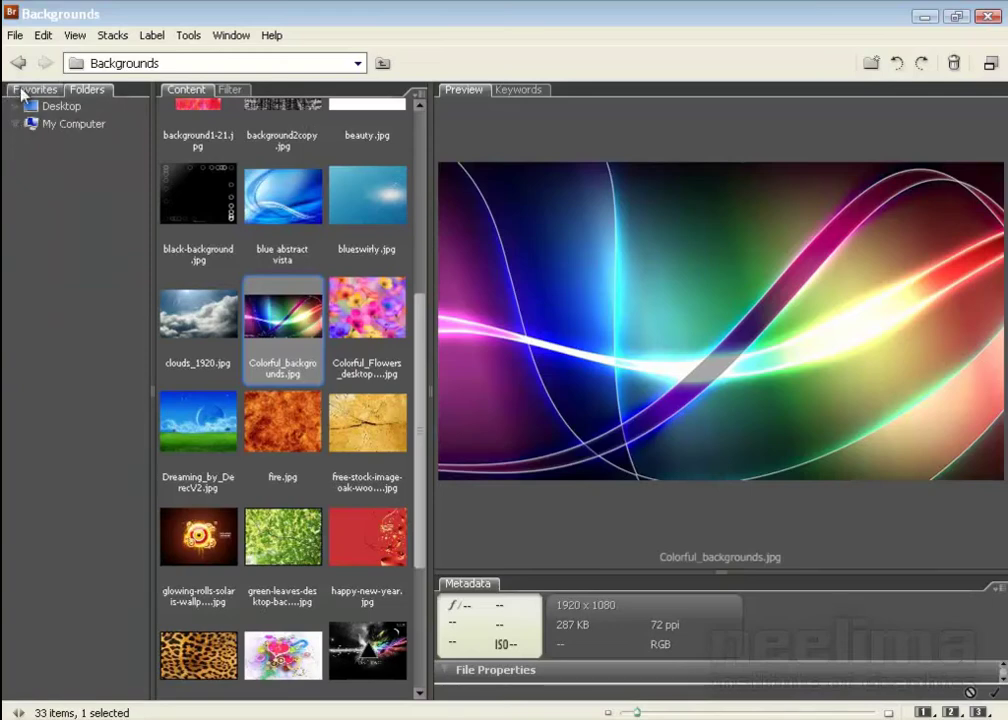
pyautogui.moveTo(151, 386)
pyautogui.mouseDown()
pyautogui.moveTo(101, 387)
pyautogui.moveTo(172, 387)
pyautogui.moveTo(107, 386)
pyautogui.mouseUp()
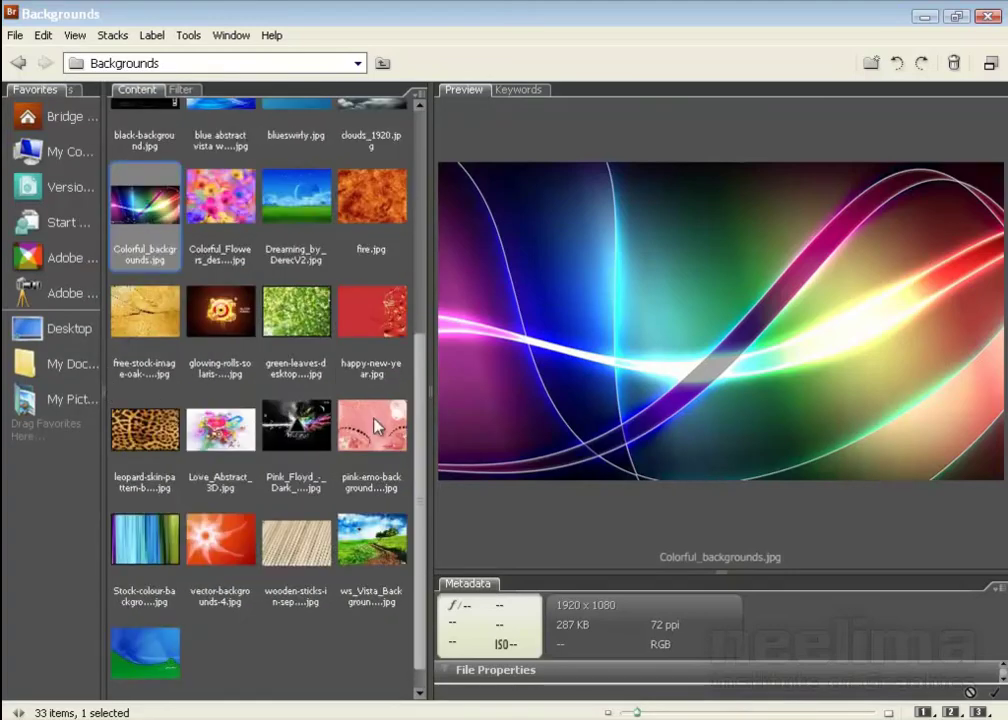
pyautogui.moveTo(430, 395); pyautogui.dragTo(318, 395)
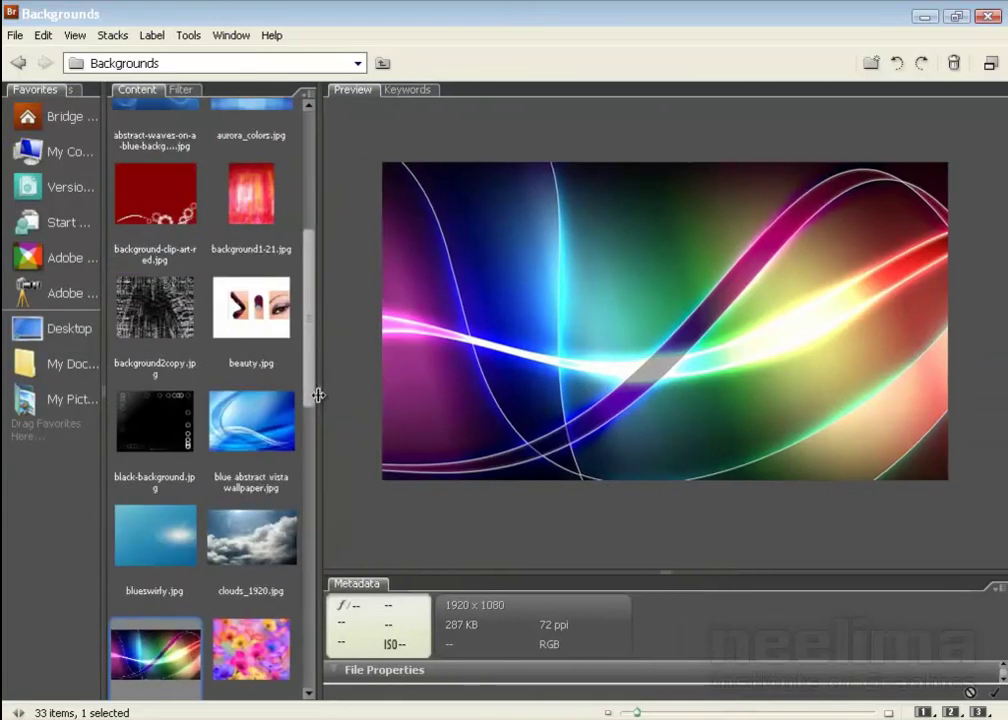
pyautogui.click(272, 266)
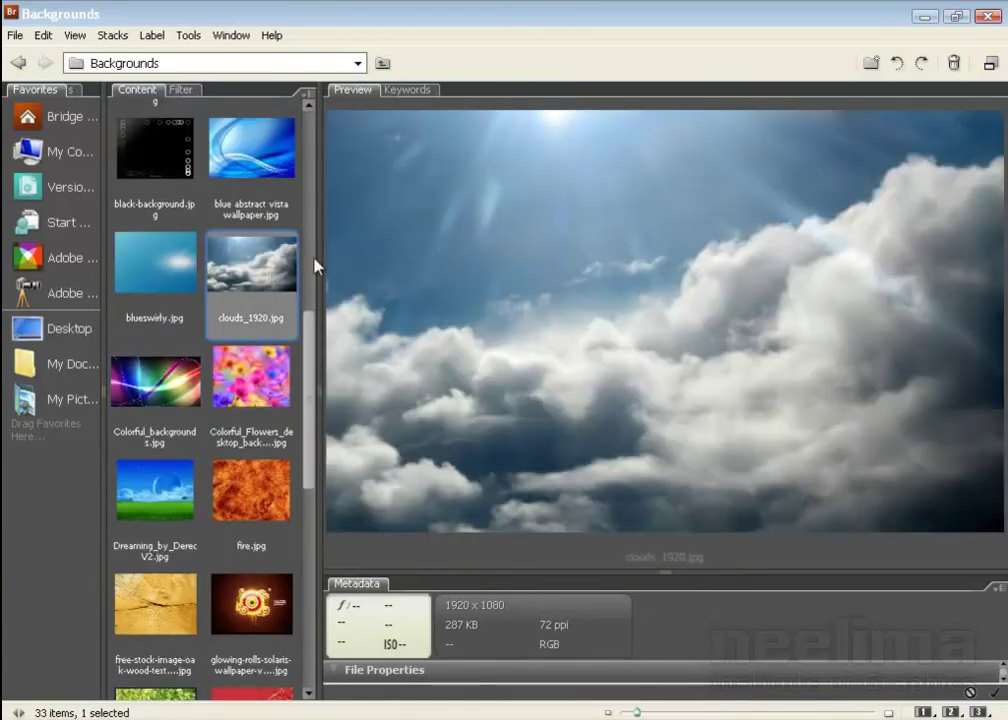
pyautogui.click(168, 392)
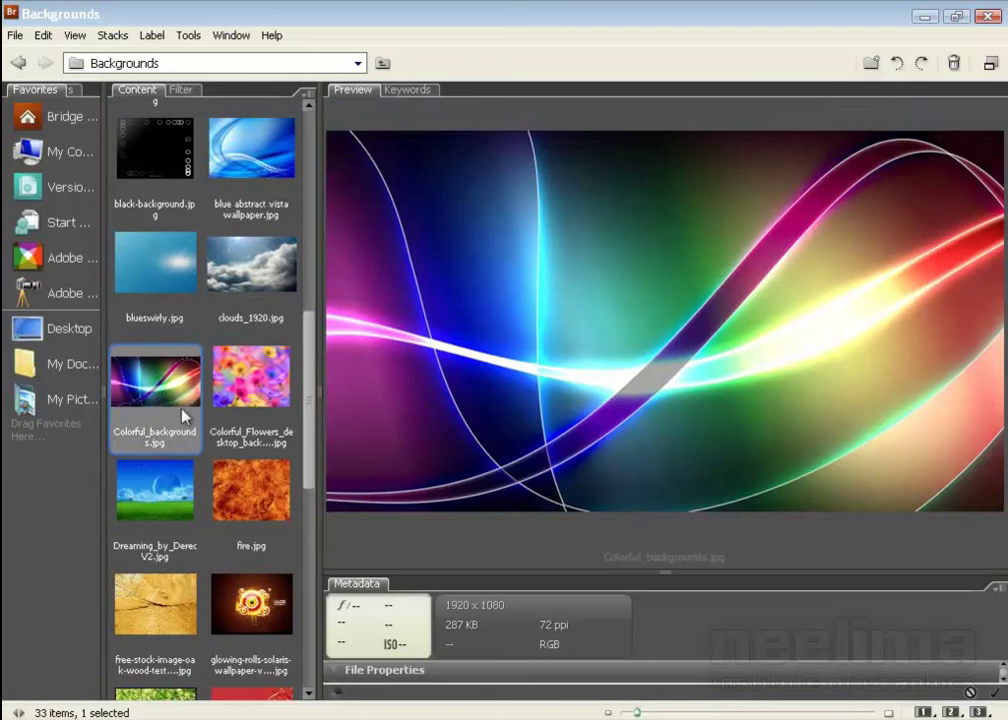
pyautogui.click(165, 396)
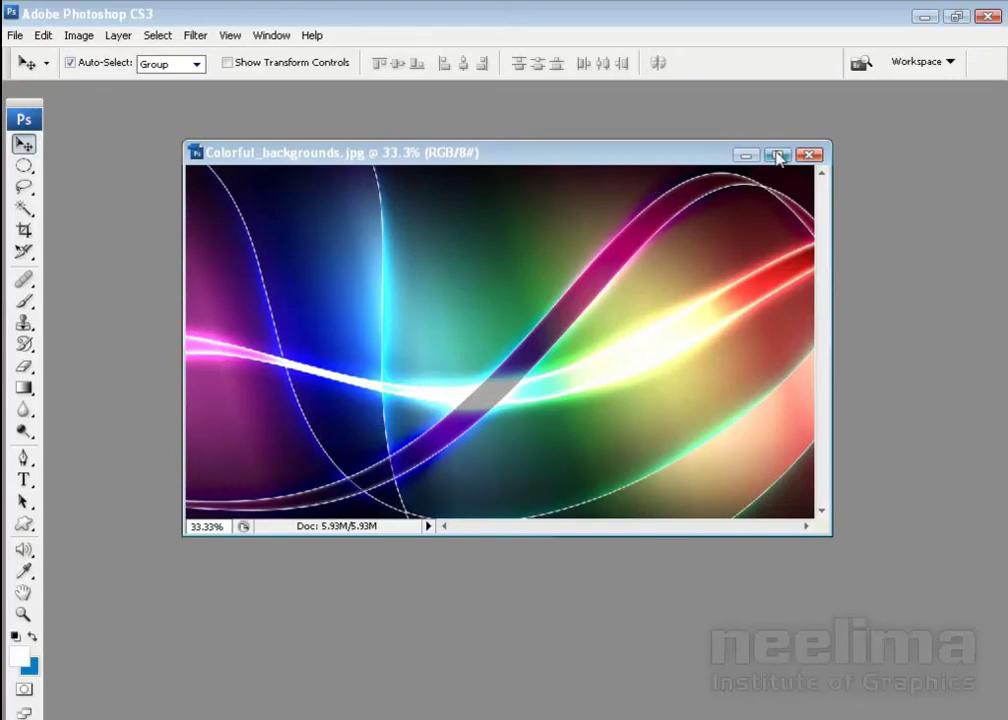
# Use File > Browse to return to Bridge's Backgrounds folder.
pyautogui.click(15, 35)
pyautogui.click(30, 90)
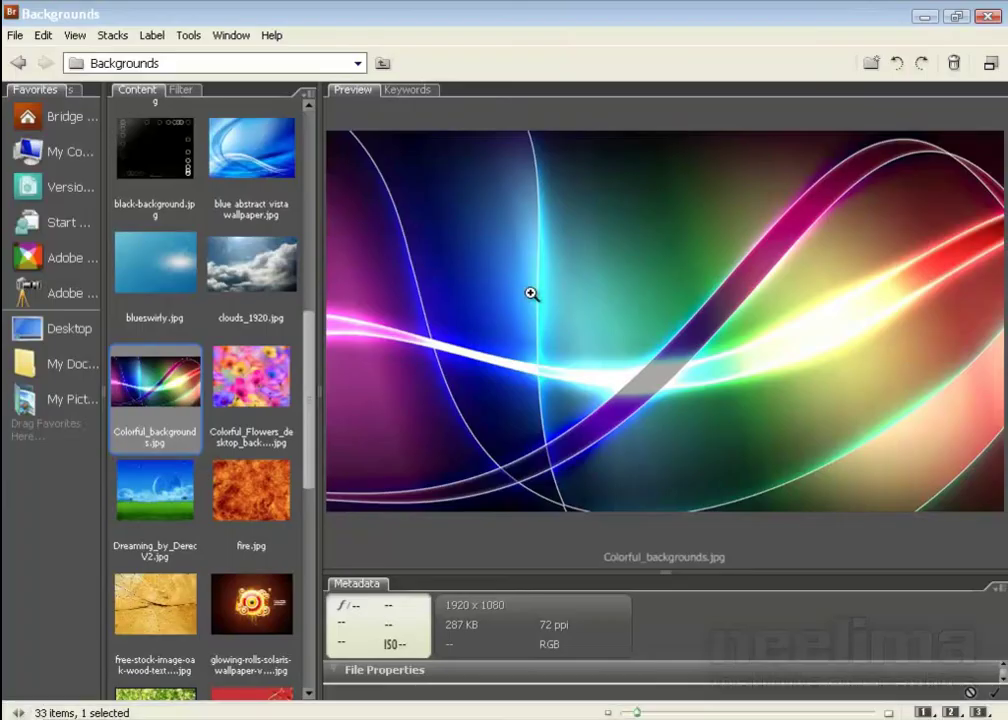
# Browse up to the Images folder's sky folder and My Computer, then close Bridge.
pyautogui.moveTo(310, 437); pyautogui.dragTo(313, 241)
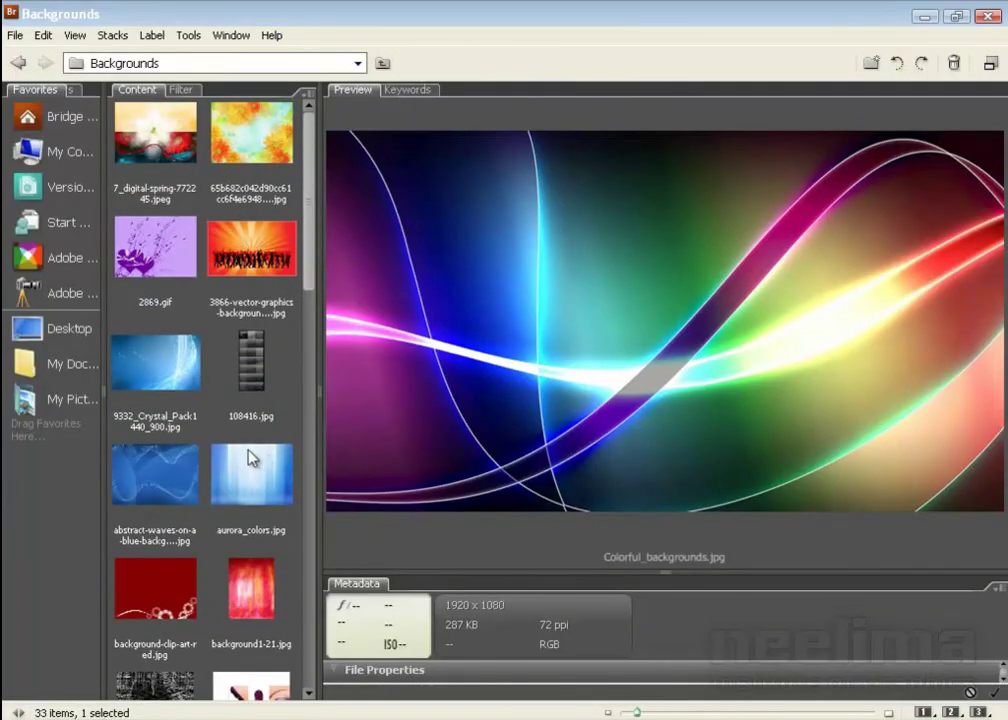
pyautogui.moveTo(311, 200); pyautogui.dragTo(316, 596)
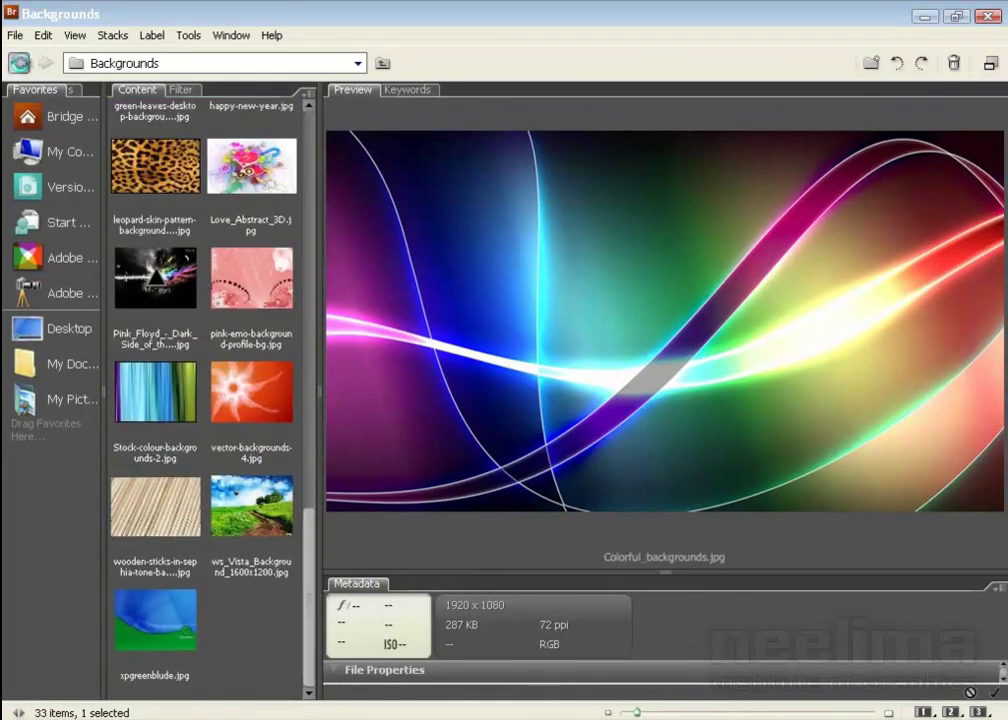
pyautogui.click(18, 62)
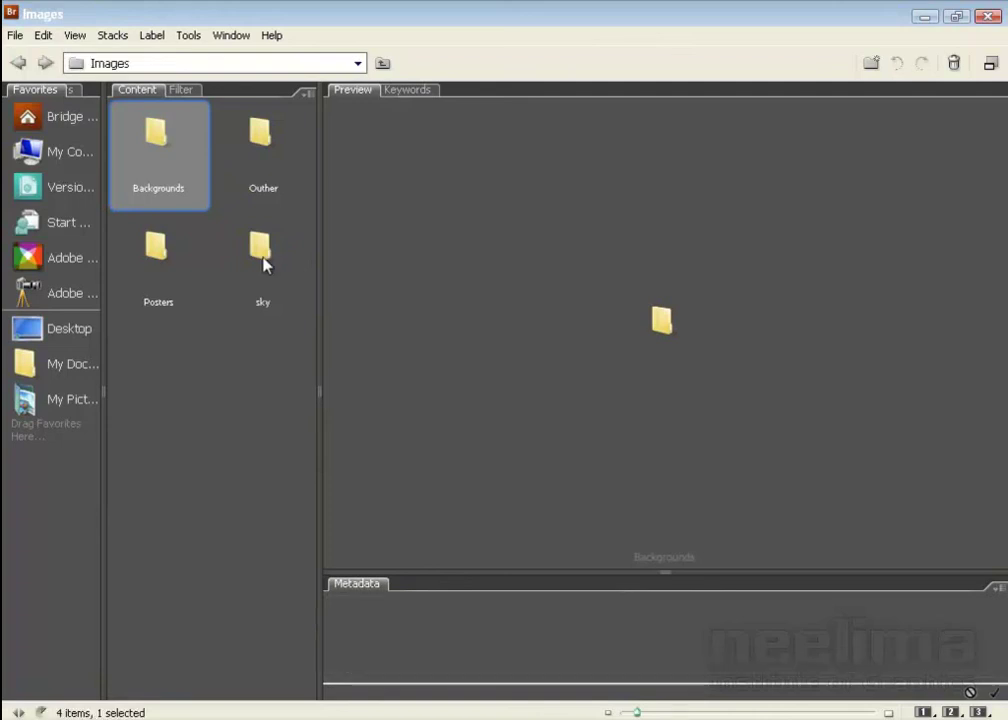
pyautogui.click(263, 262)
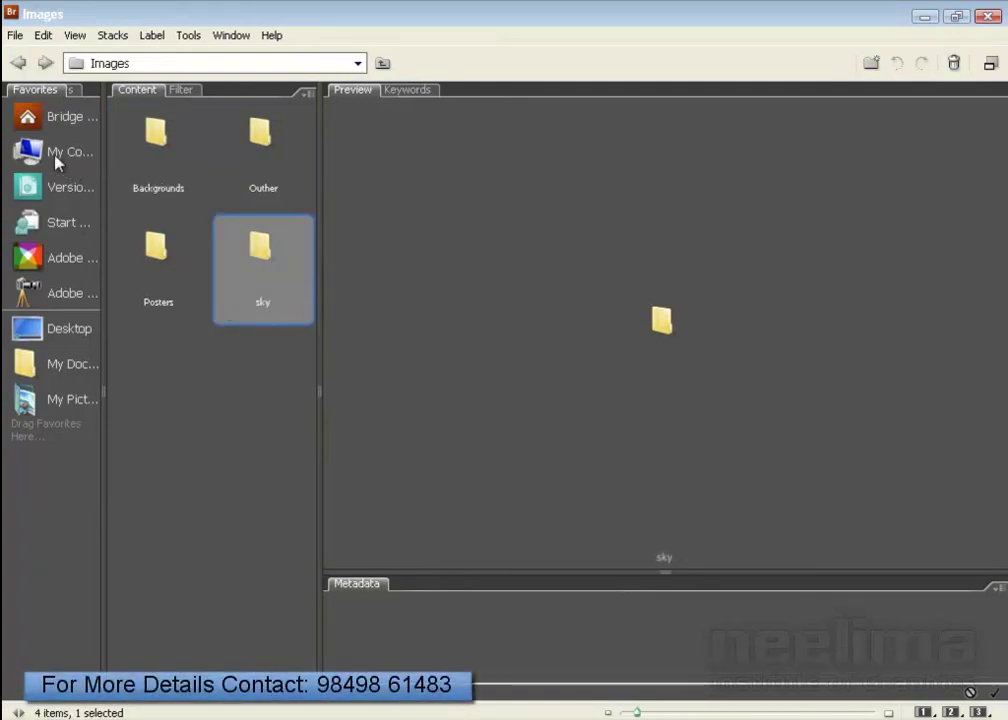
pyautogui.click(56, 156)
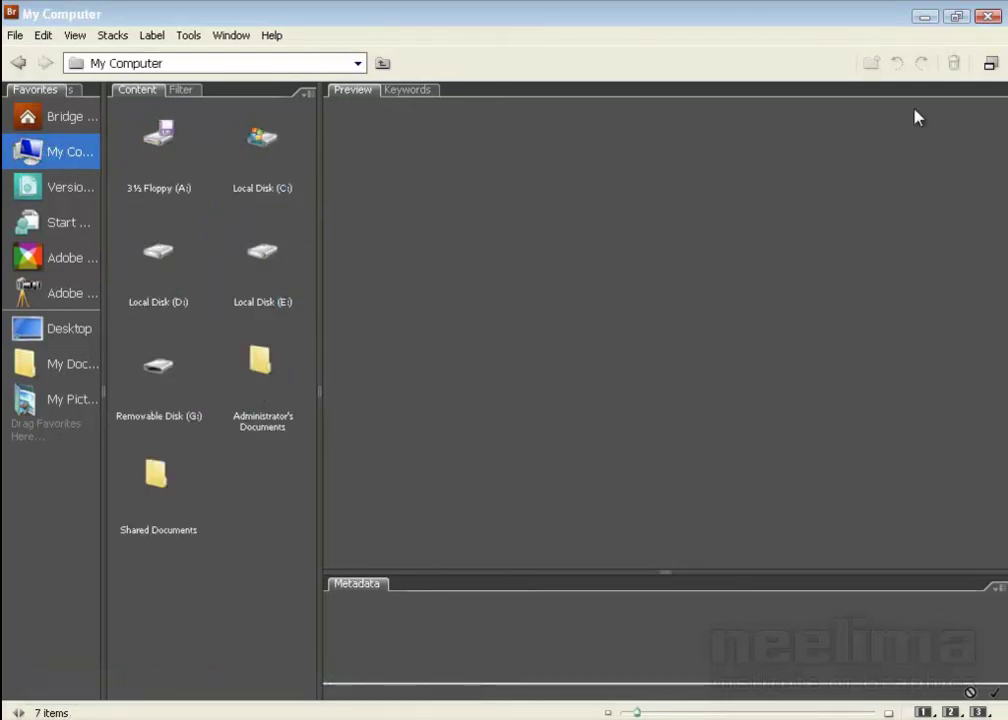
pyautogui.click(987, 17)
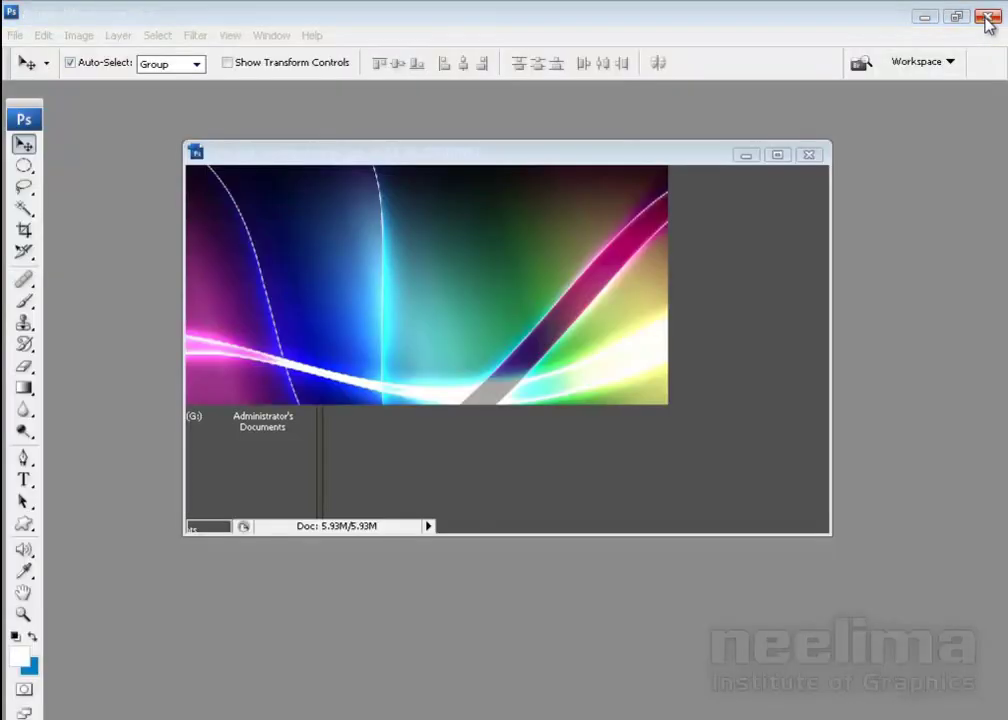
# Close Colorful_backgrounds.jpg, quit Photoshop, and refresh the desktop.
pyautogui.click(810, 155)
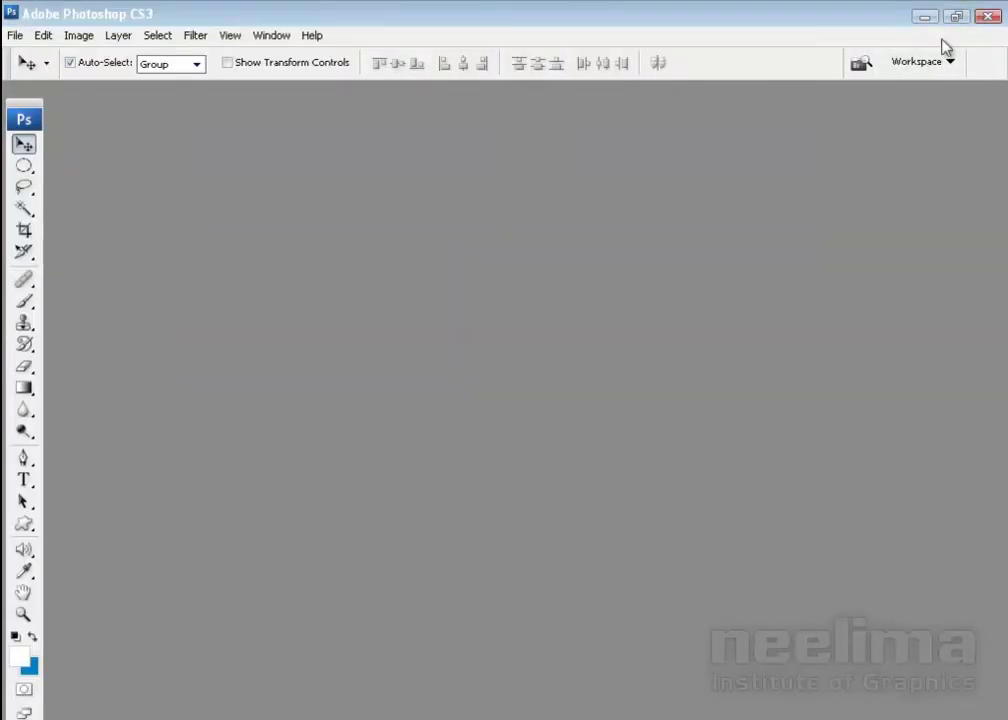
pyautogui.click(925, 17)
pyautogui.rightClick(511, 160)
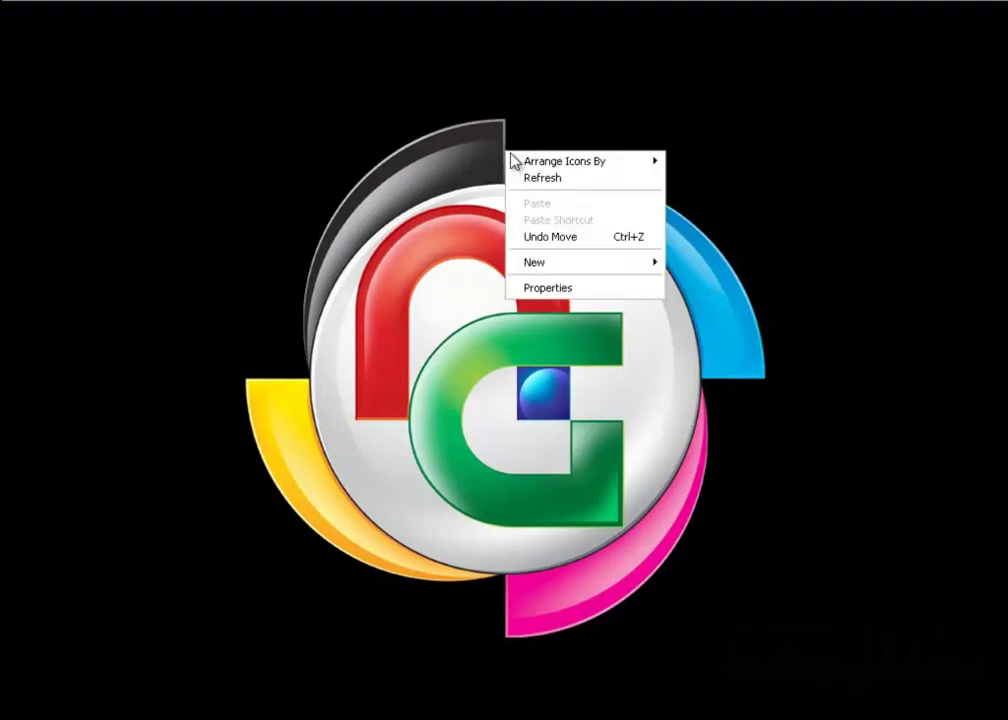
pyautogui.click(543, 177)
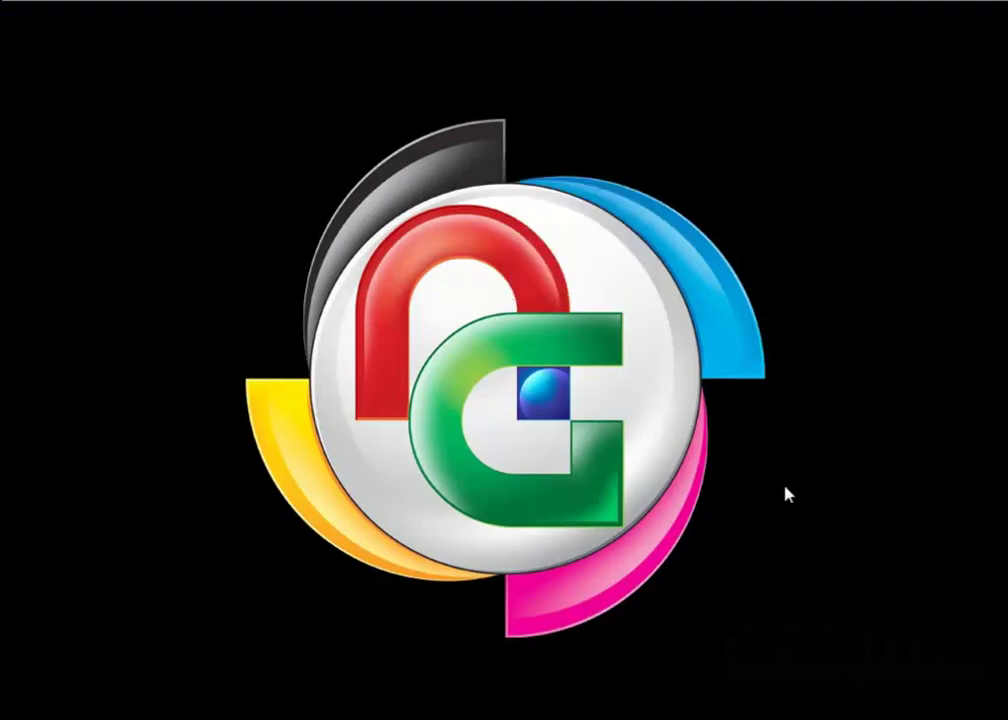